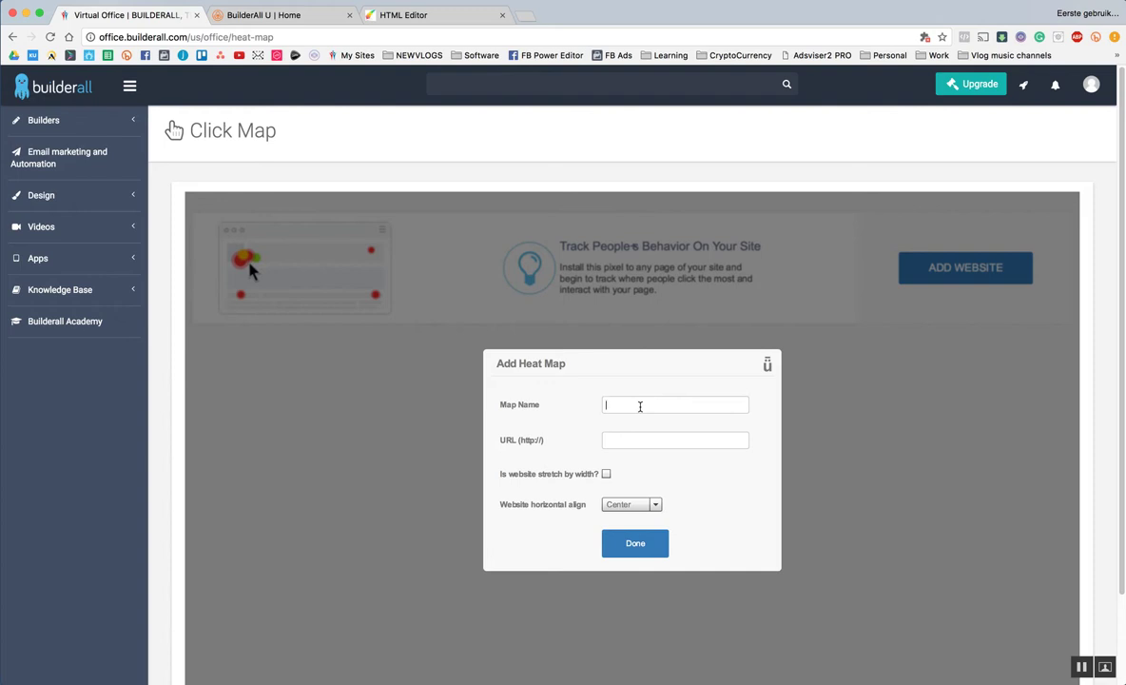
{"action": "left_click", "coordinate": [640, 406]}
{"action": "type", "text": "BuilderAll U"}
{"action": "type", "text": "http://ira108ira.omb10.com/sitetes"}
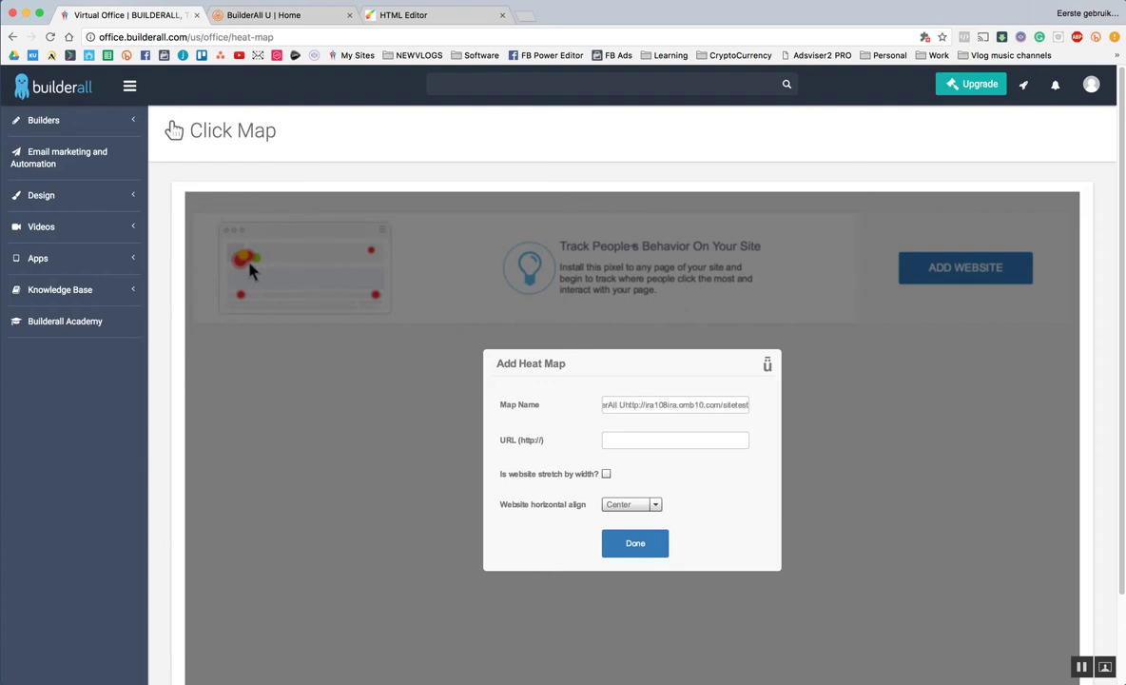
{"action": "key", "text": "super+z"}
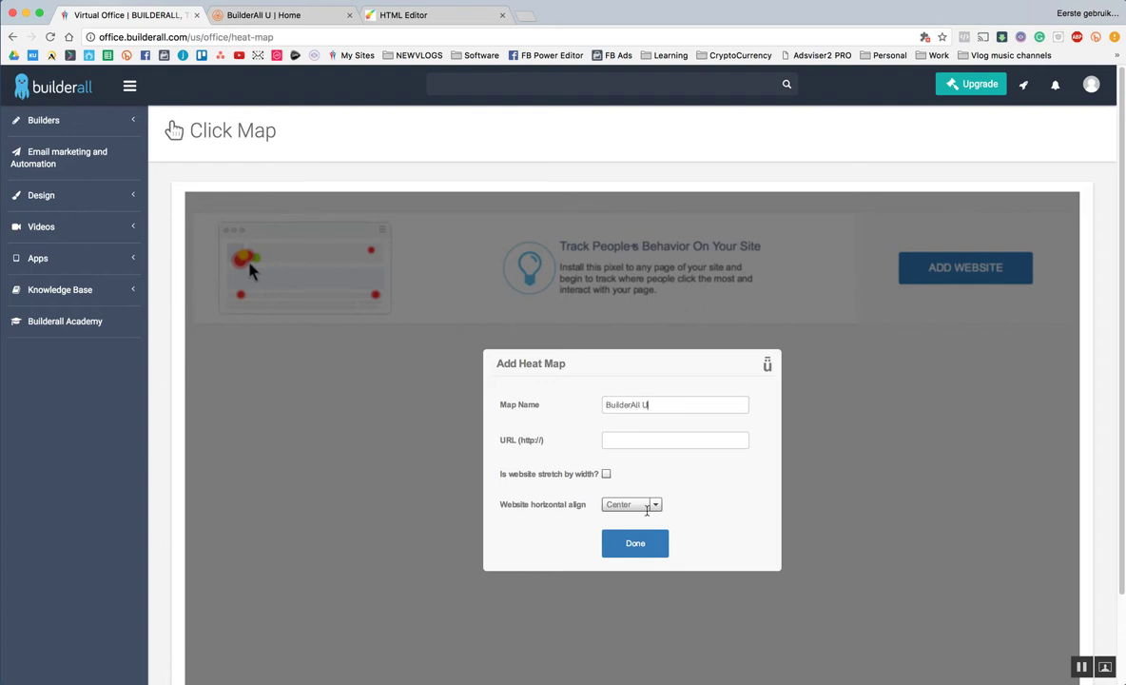
{"action": "left_click", "coordinate": [641, 441]}
{"action": "type", "text": "http://ira108ira.omb10.com/sitetest"}
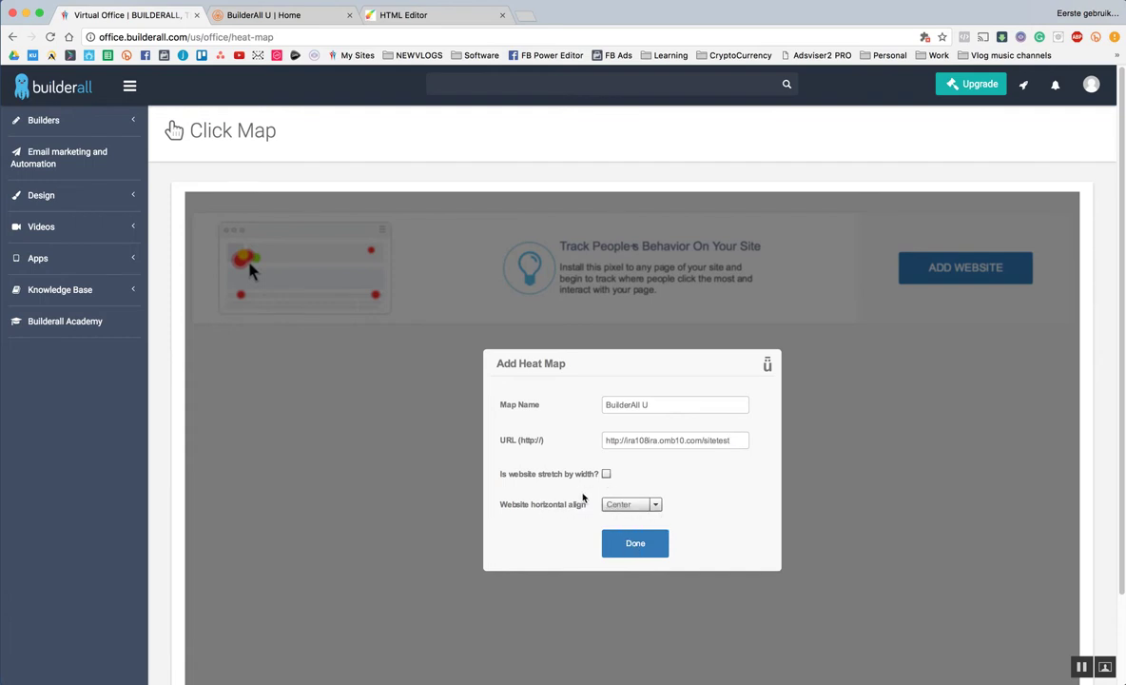
Leave stretch-by-width off and create the map to display its tracking code
{"action": "left_click", "coordinate": [607, 473]}
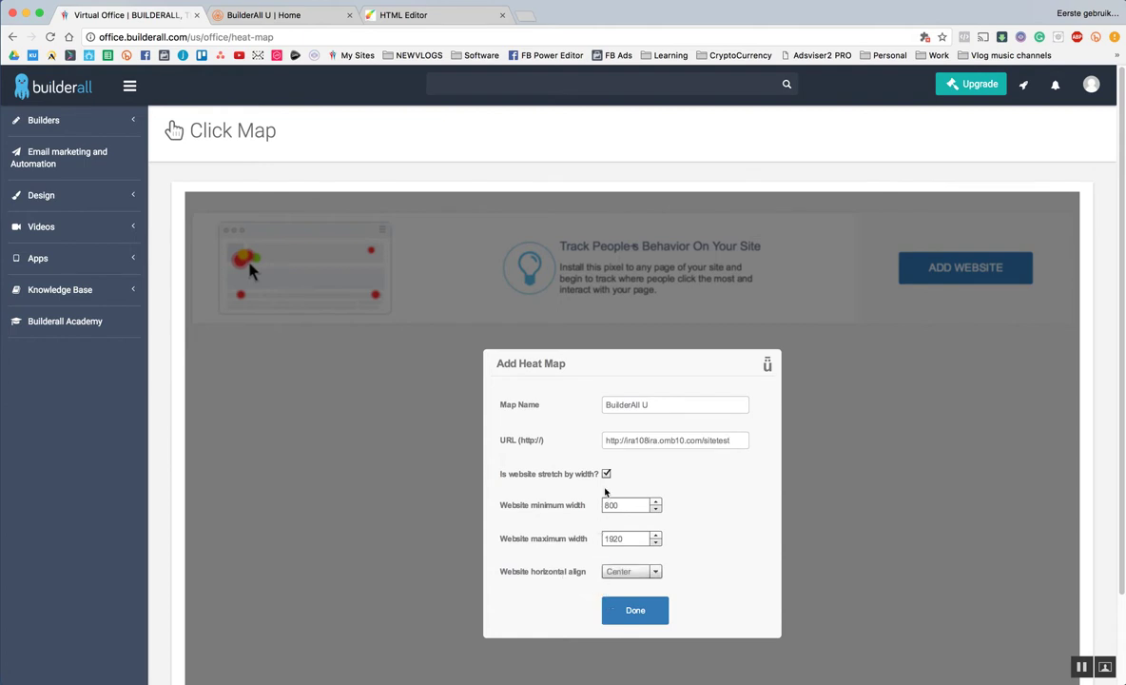
{"action": "left_click", "coordinate": [606, 474]}
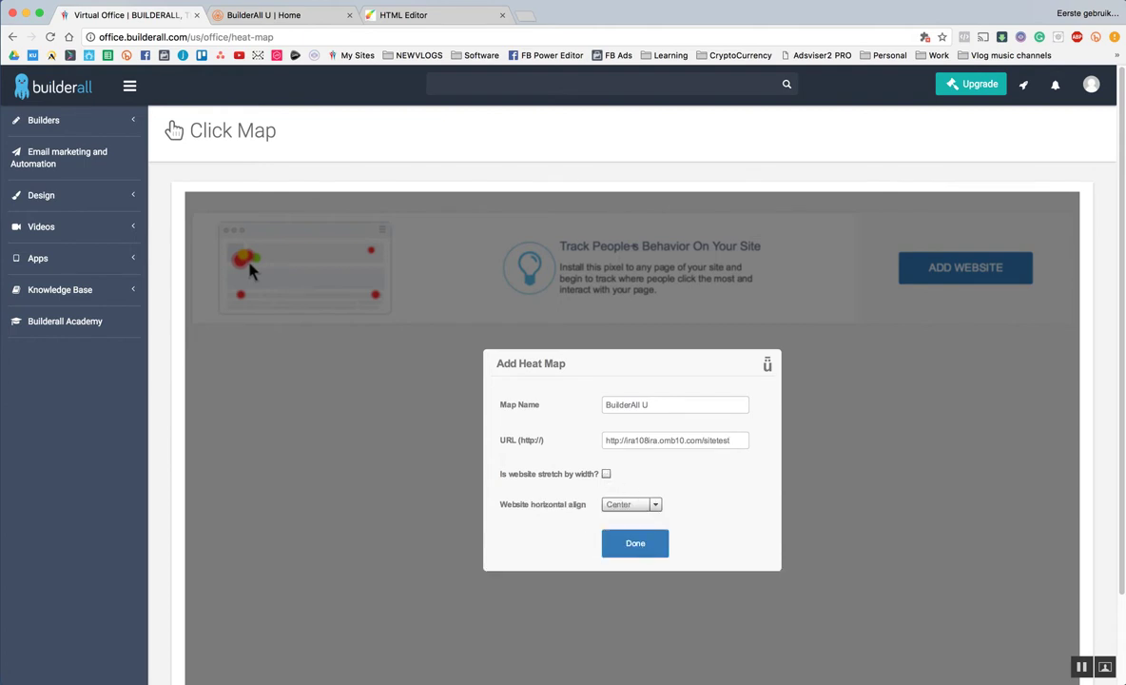
{"action": "left_click", "coordinate": [636, 544]}
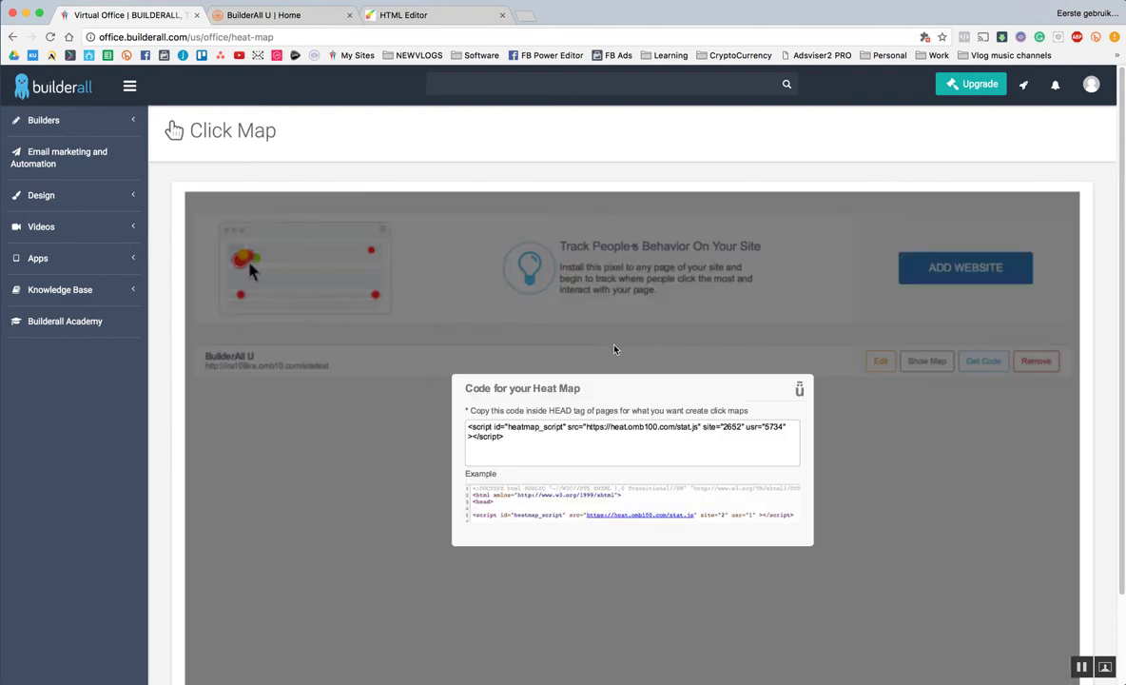
Copy the heat-map script and open the BuilderAll U layout's Settings and SEO in the HTML Editor
{"action": "triple_click", "coordinate": [603, 433]}
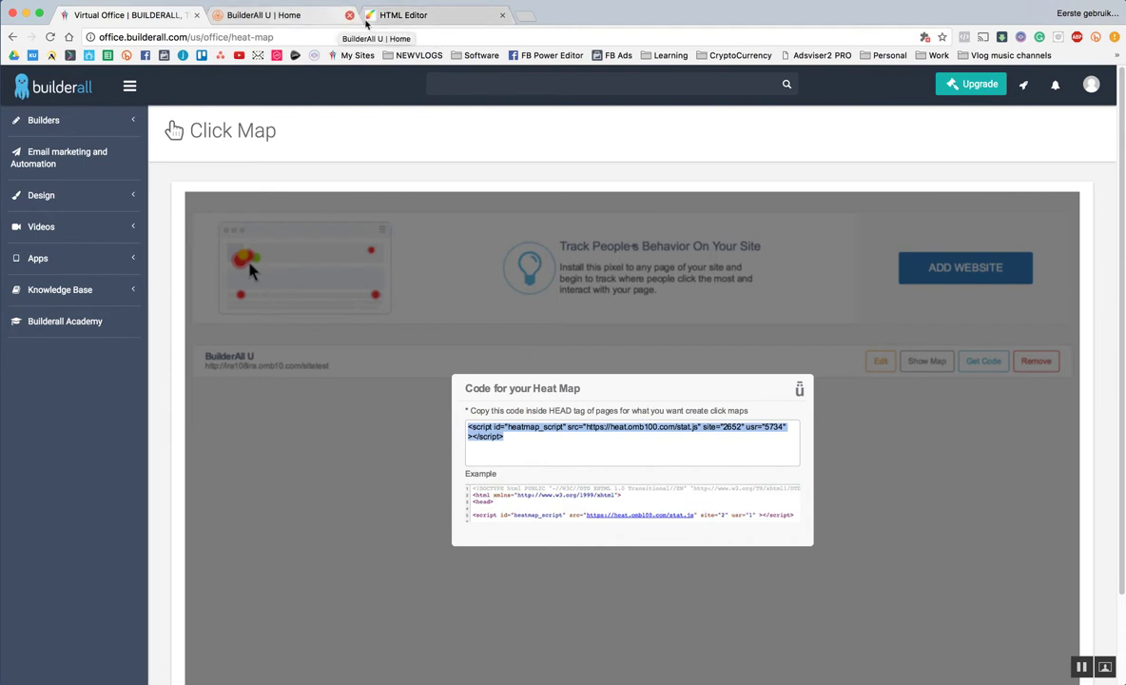
{"action": "left_click", "coordinate": [398, 16]}
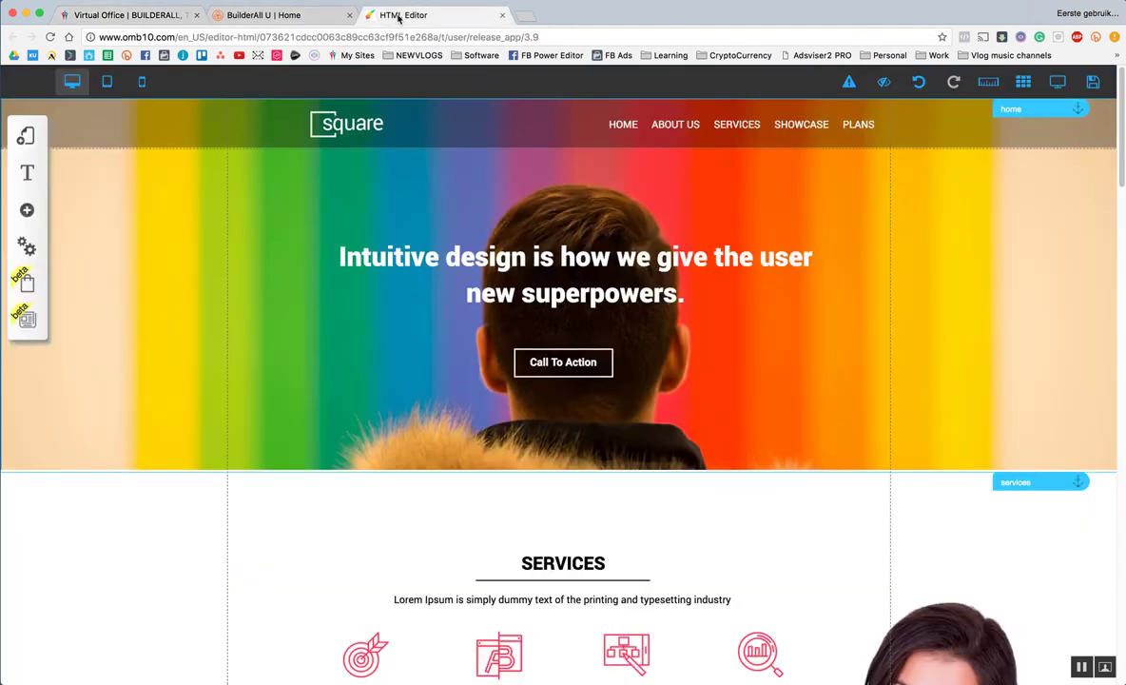
{"action": "left_click", "coordinate": [28, 138]}
{"action": "left_click", "coordinate": [234, 180]}
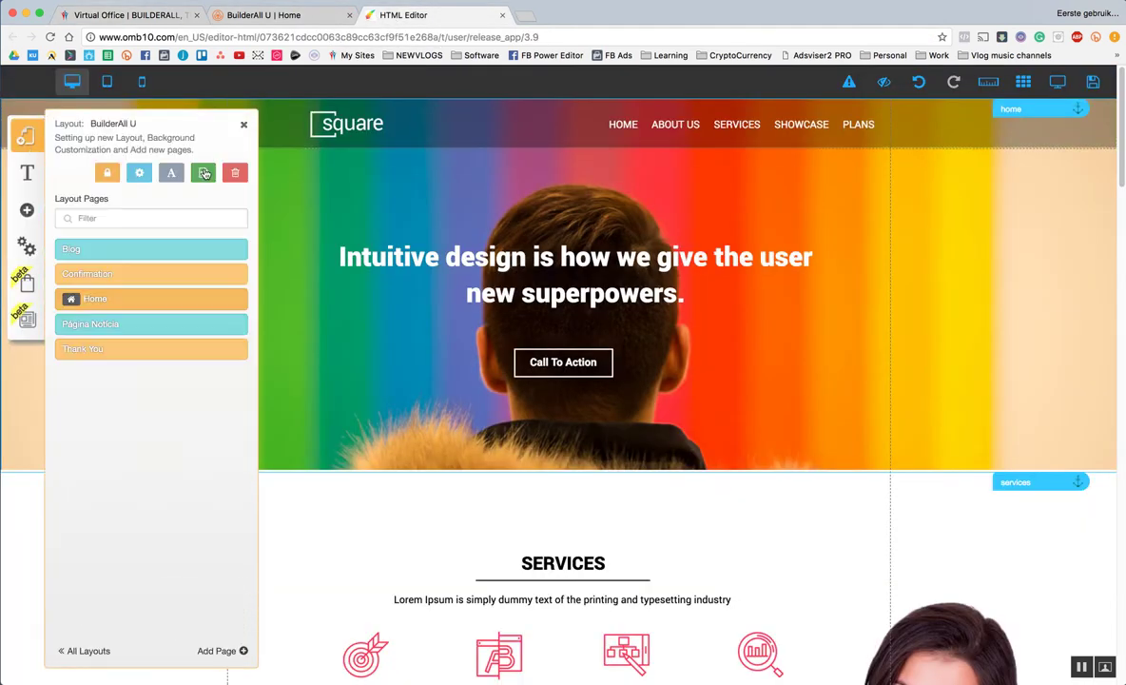
{"action": "left_click", "coordinate": [138, 174]}
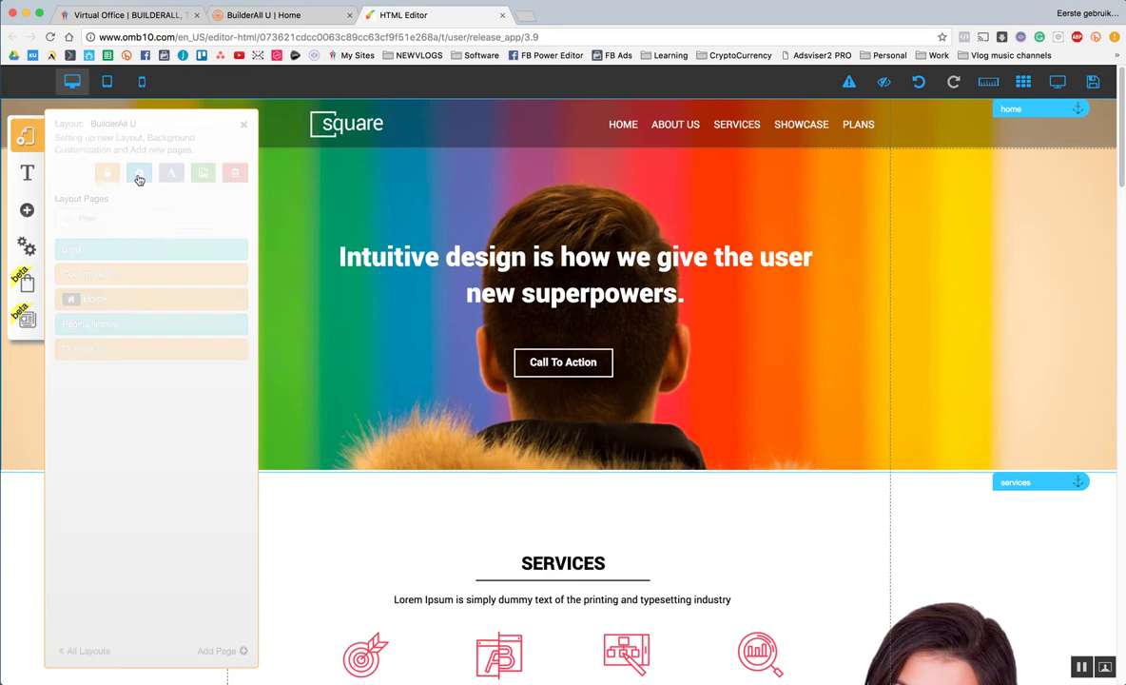
Reopen the BuilderAll U layout's Settings and SEO and scroll to its Scripts field
{"action": "left_click", "coordinate": [32, 149]}
{"action": "left_click", "coordinate": [30, 140]}
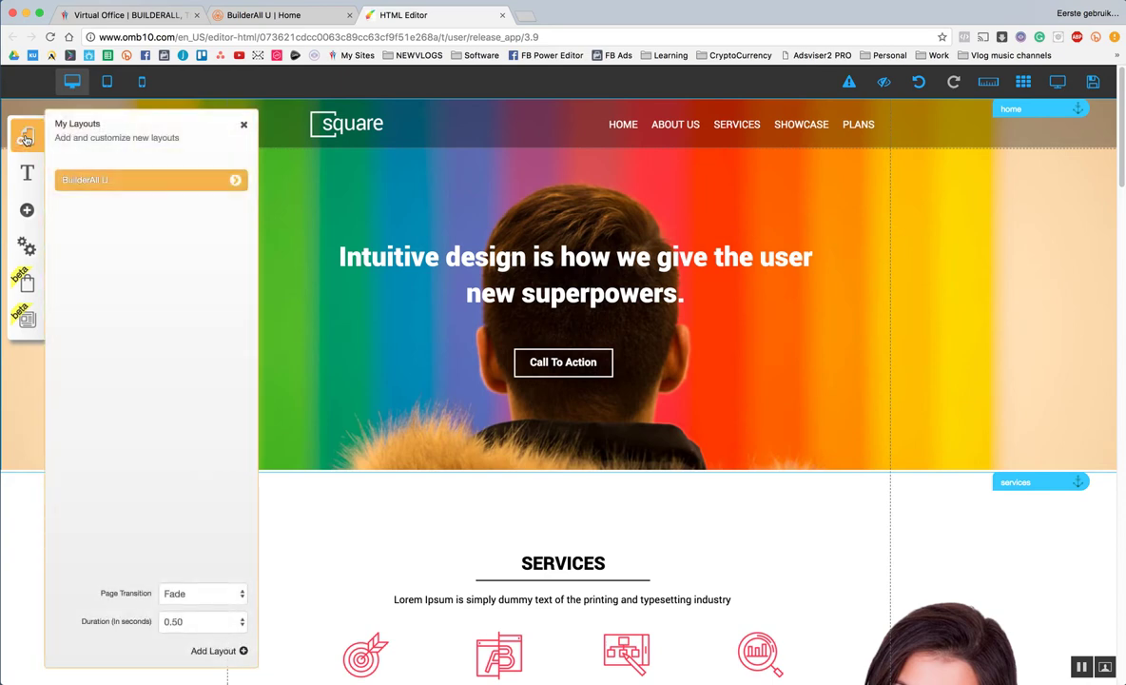
{"action": "left_click", "coordinate": [235, 181]}
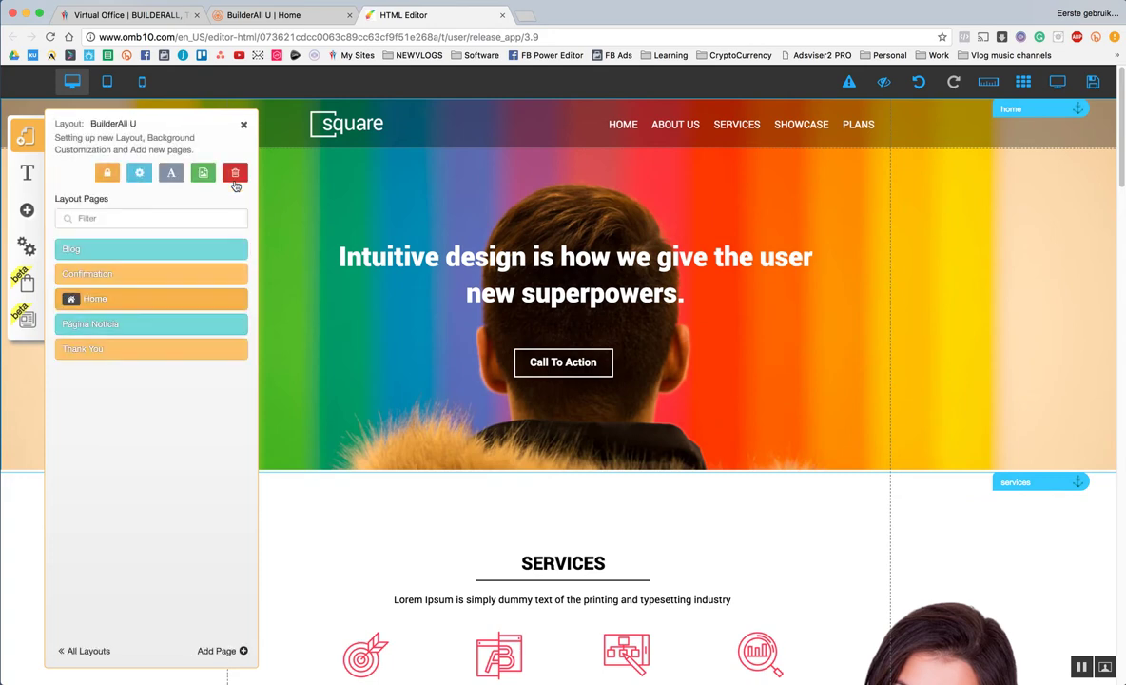
{"action": "left_click", "coordinate": [139, 174]}
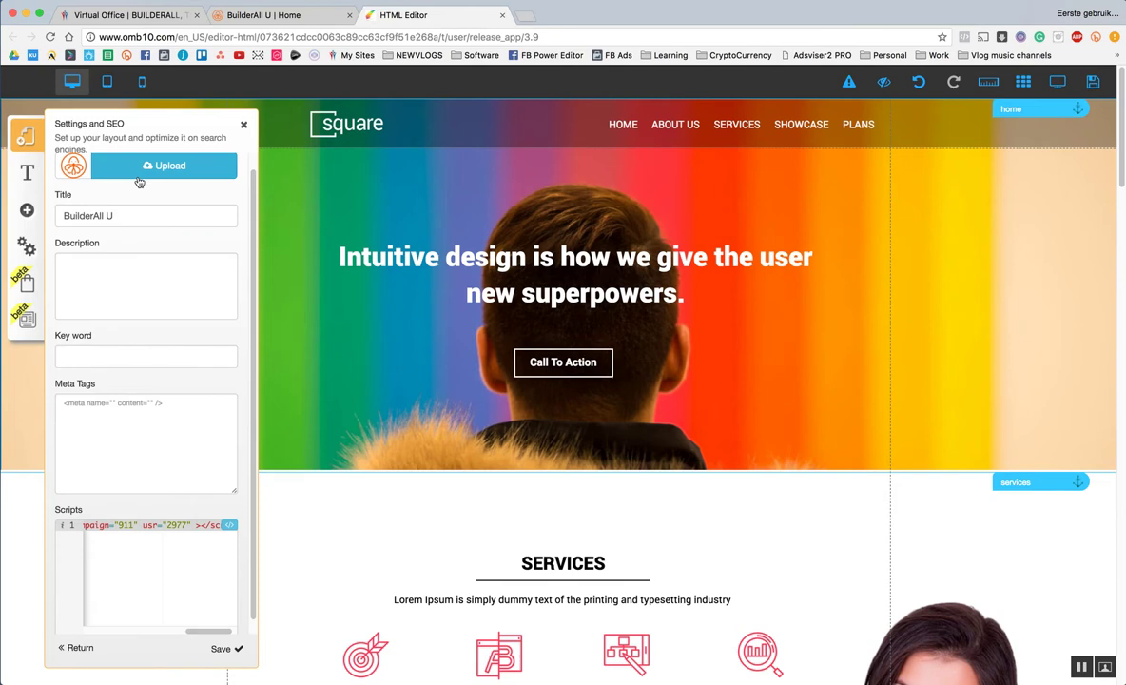
{"action": "scroll", "coordinate": [147, 261], "scroll_direction": "down", "scroll_amount": 5}
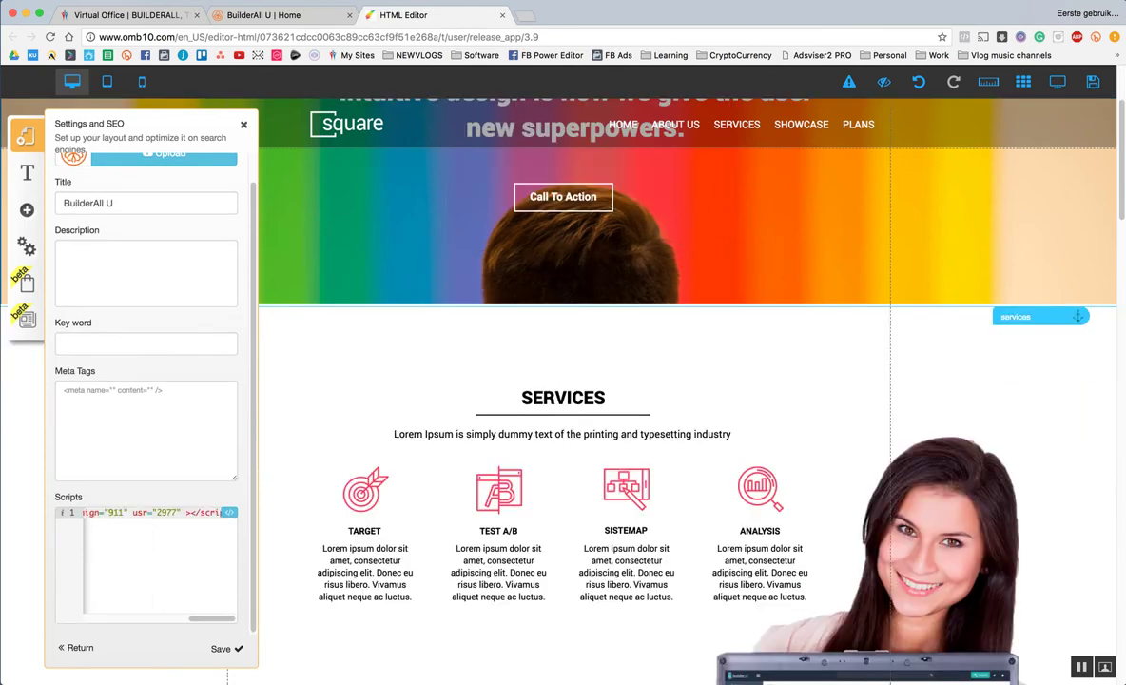
Paste the heat-map script on a new line below the notify script
{"action": "key", "text": "Return"}
{"action": "key", "text": "Return"}
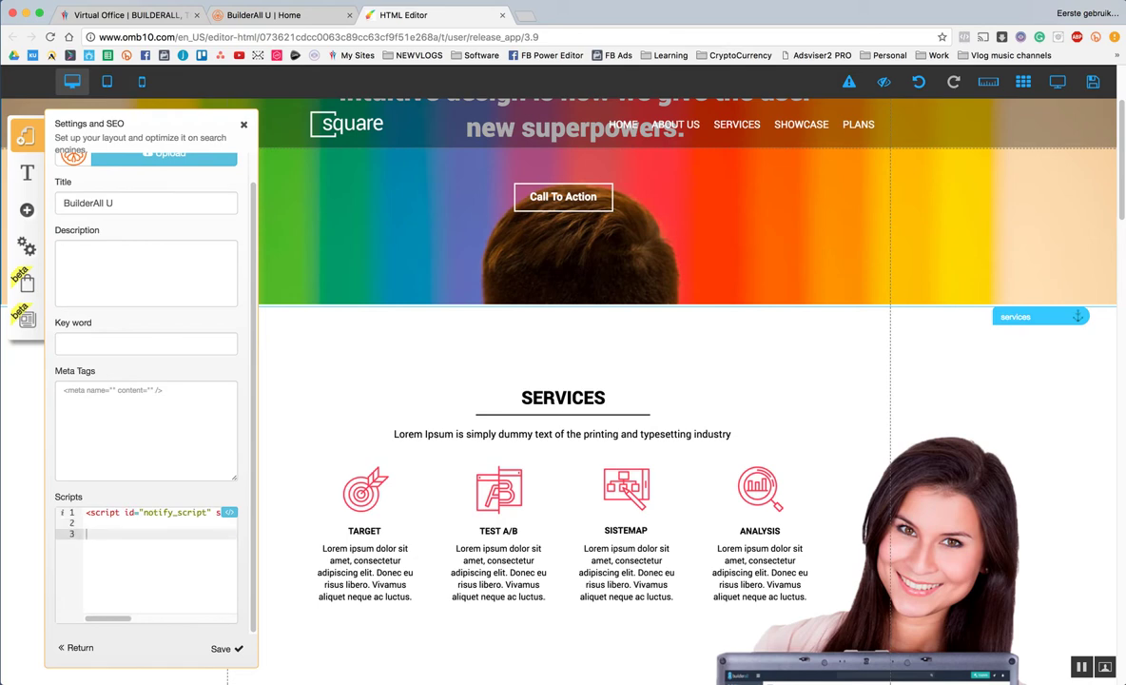
{"action": "key", "text": "ctrl+v"}
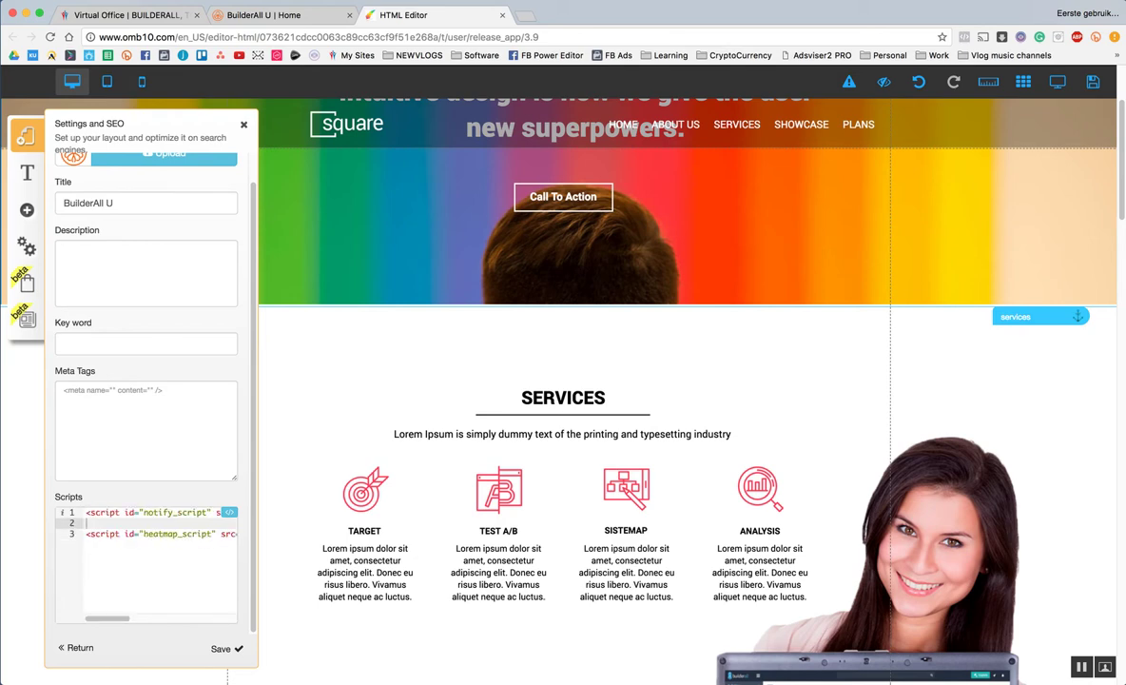
{"action": "key", "text": "Down"}
{"action": "key", "text": "End"}
{"action": "key", "text": "Return"}
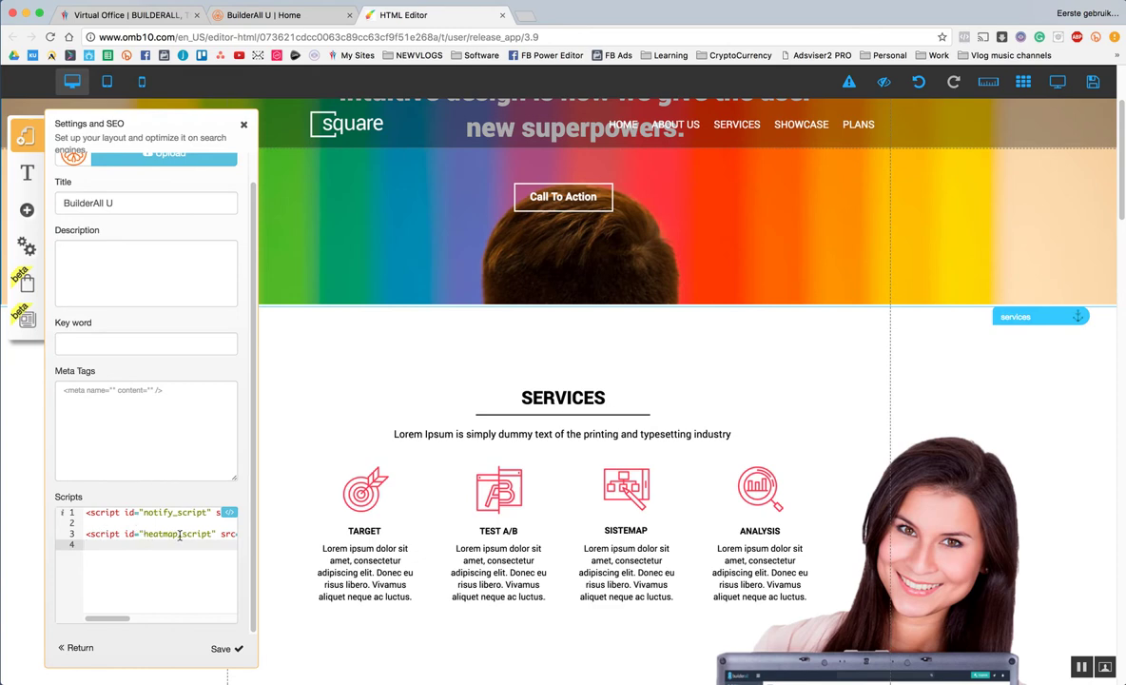
Save the layout's script settings and then save all site changes
{"action": "left_click", "coordinate": [224, 647]}
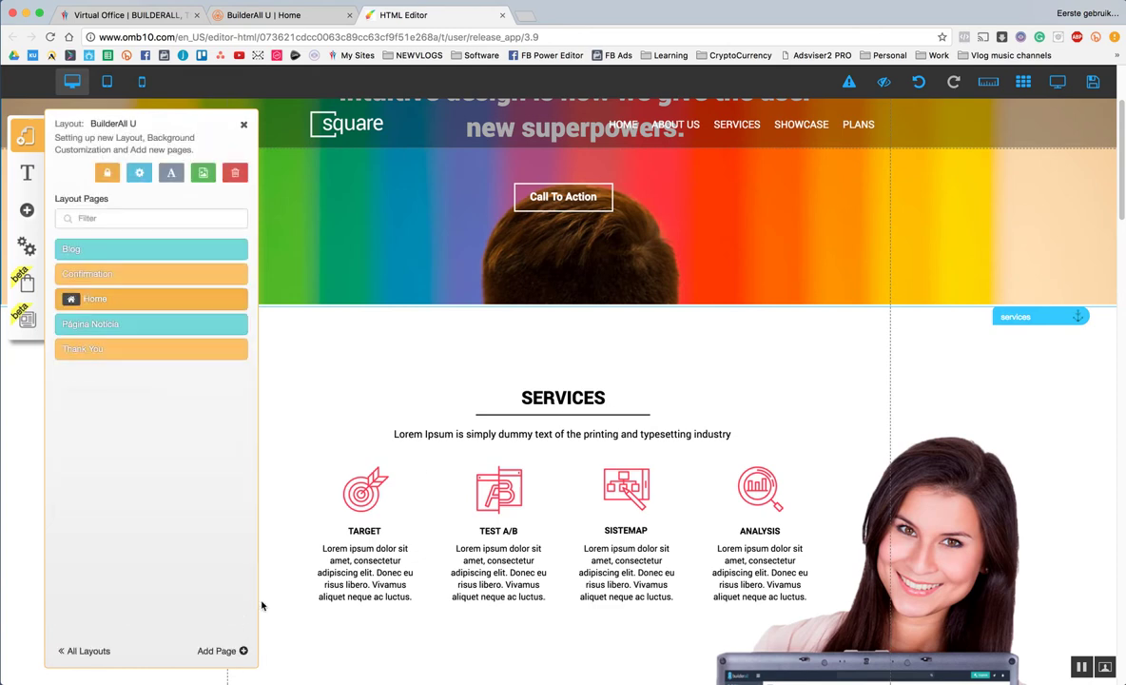
{"action": "left_click", "coordinate": [1096, 80]}
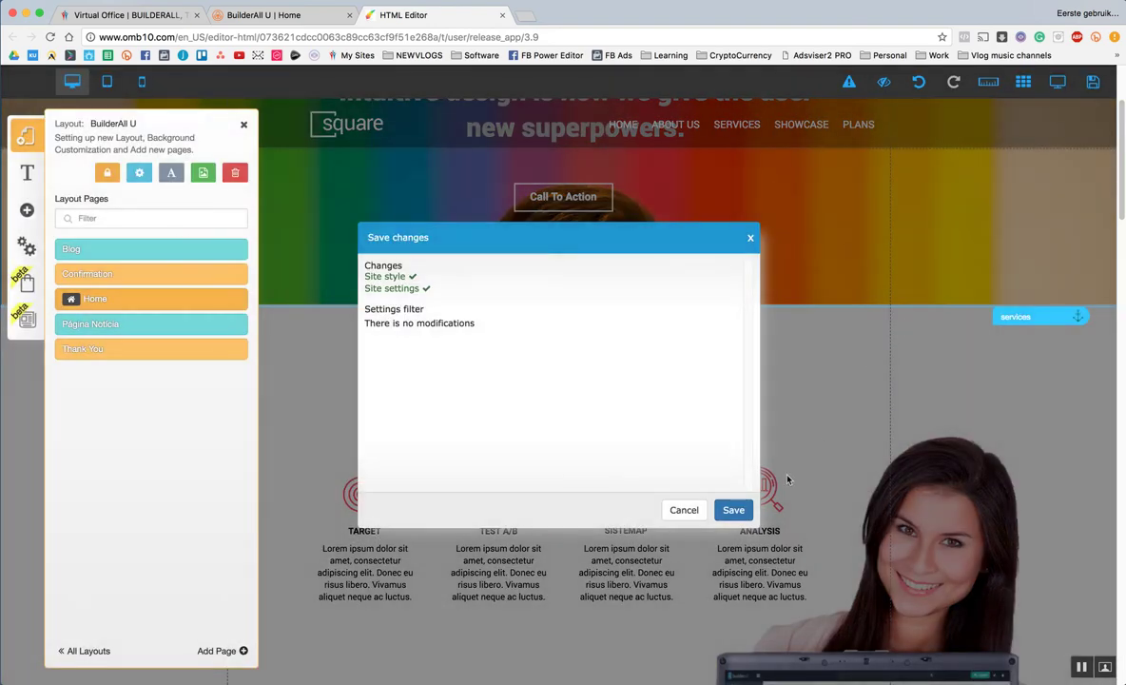
{"action": "left_click", "coordinate": [733, 510]}
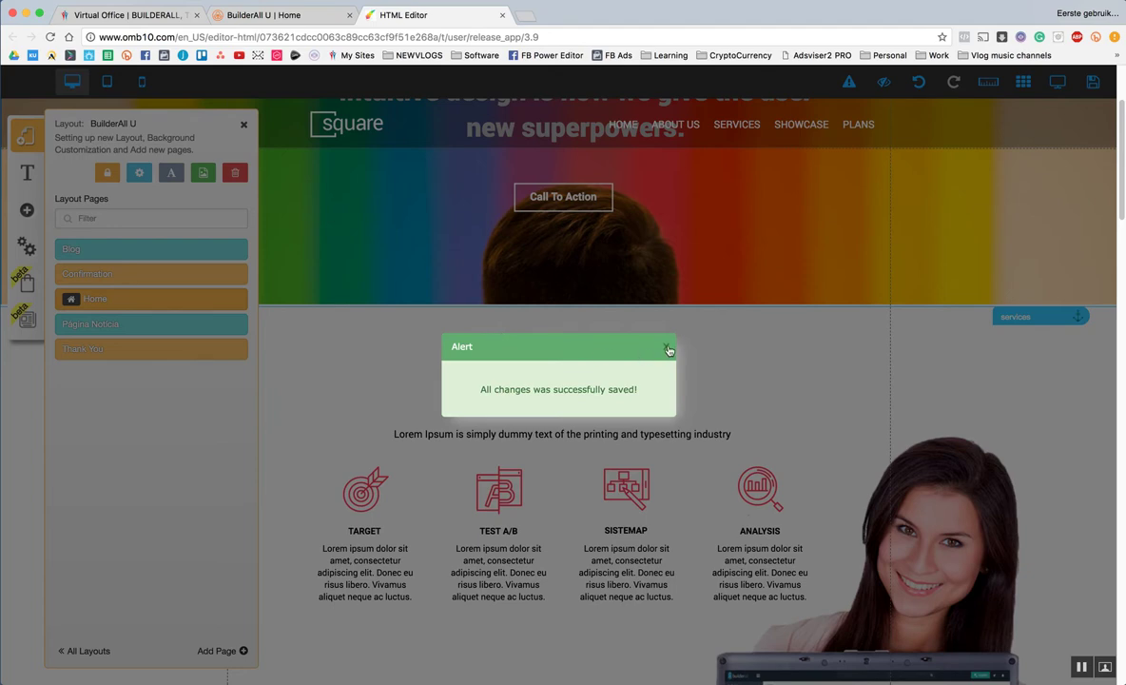
Reload the live sitetest page and scroll through it
{"action": "left_click", "coordinate": [233, 17]}
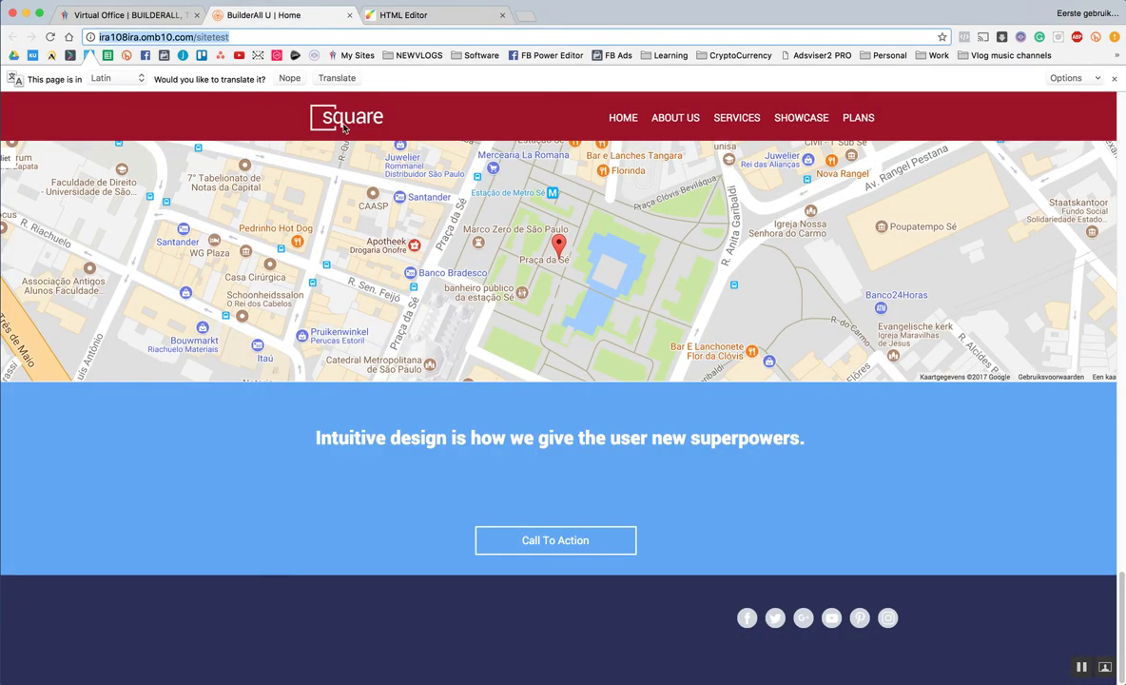
{"action": "key", "text": "super+r"}
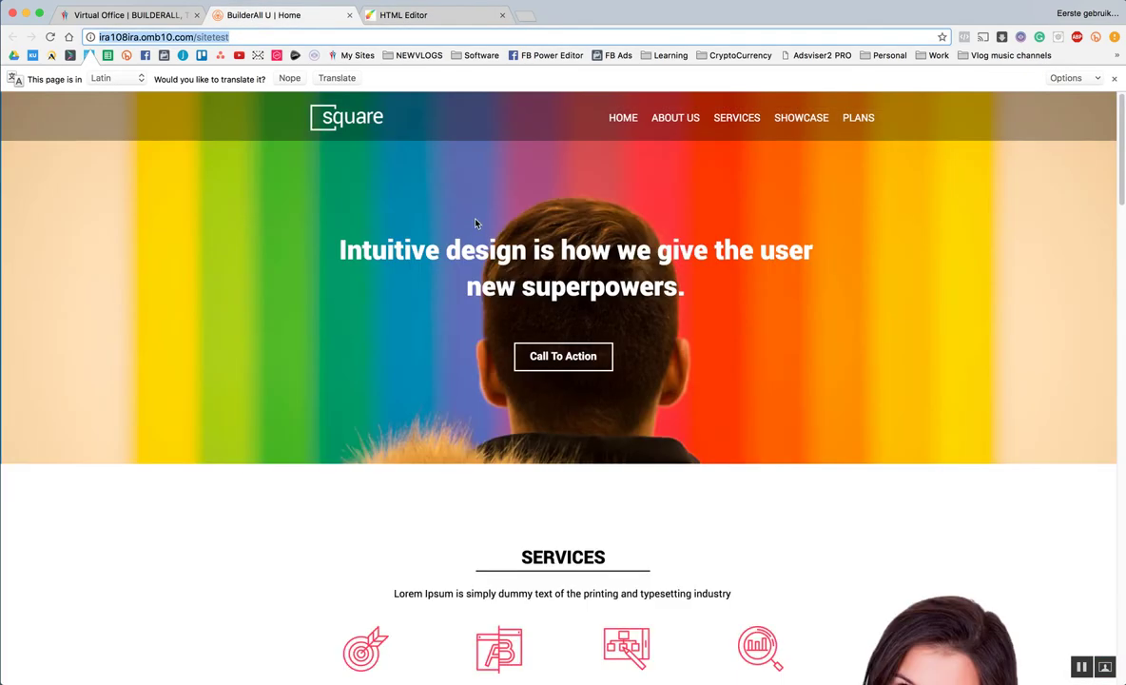
{"action": "key", "text": "Return"}
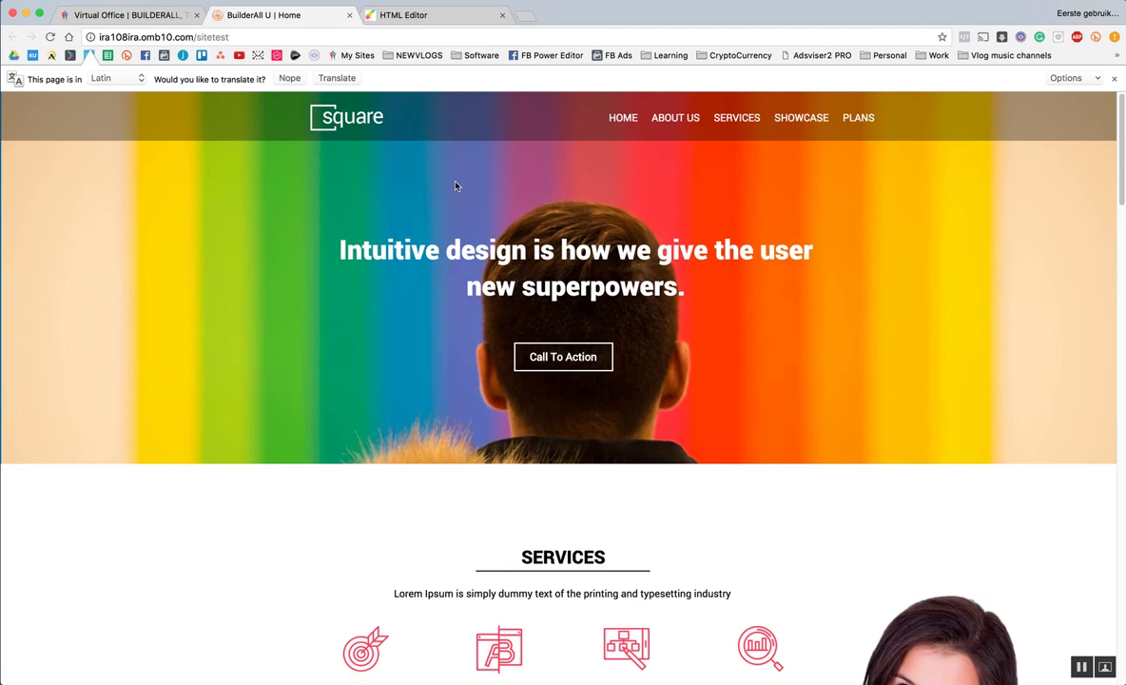
{"action": "scroll", "coordinate": [456, 188], "scroll_direction": "down", "scroll_amount": 1}
{"action": "scroll", "coordinate": [456, 187], "scroll_direction": "down", "scroll_amount": 1}
{"action": "scroll", "coordinate": [317, 216], "scroll_direction": "up", "scroll_amount": 1}
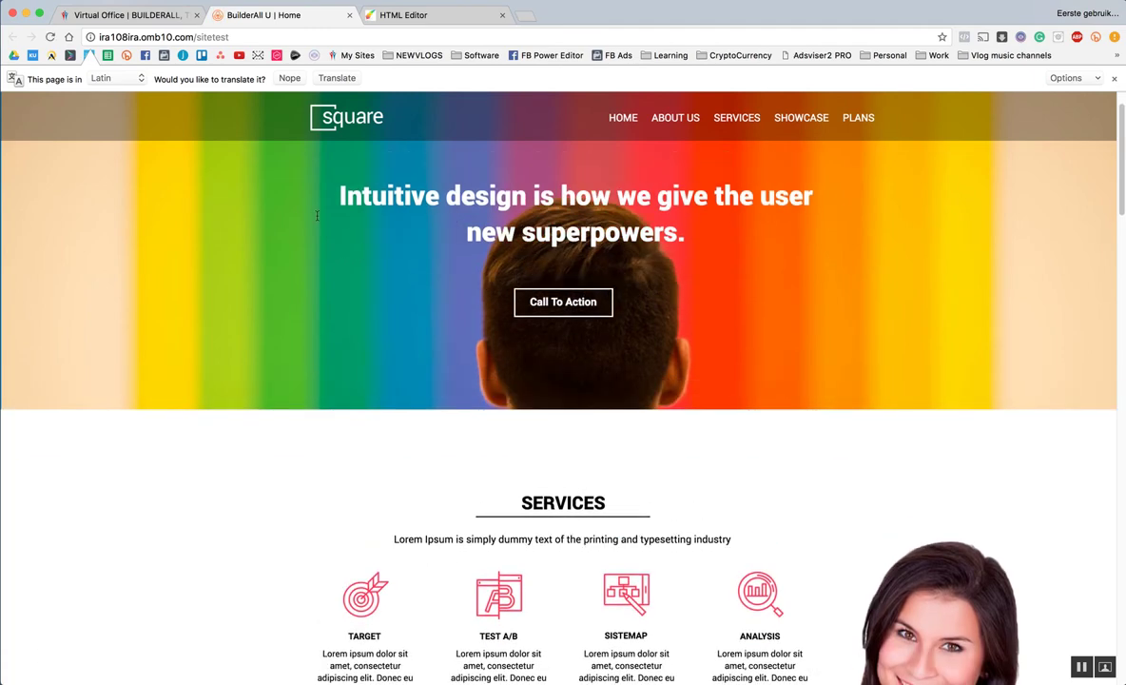
{"action": "scroll", "coordinate": [815, 211], "scroll_direction": "up", "scroll_amount": 1}
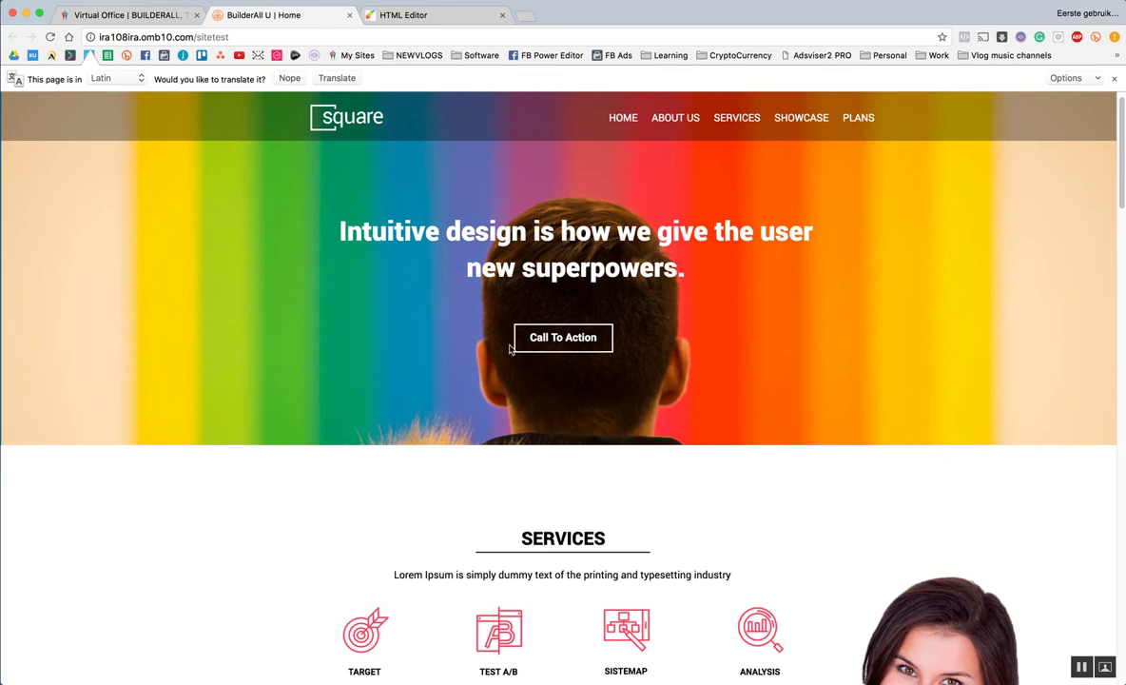
Test-click Call To Action, dismiss the newsletter popup, and select the hero heading
{"action": "left_click", "coordinate": [564, 350]}
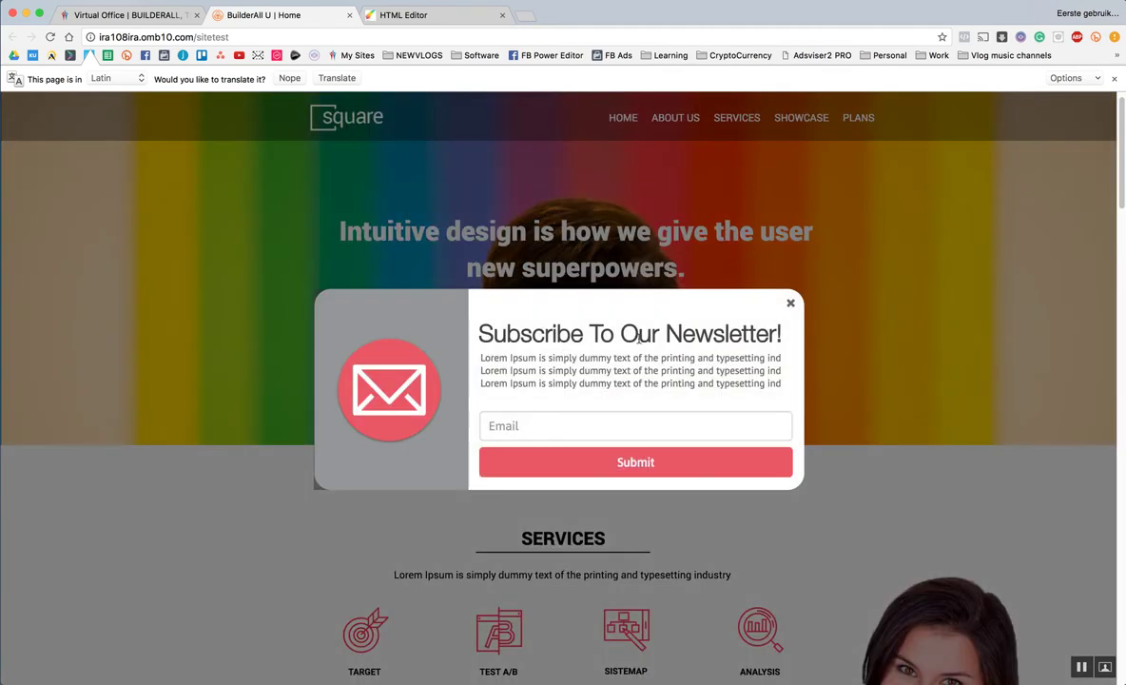
{"action": "left_click", "coordinate": [788, 305]}
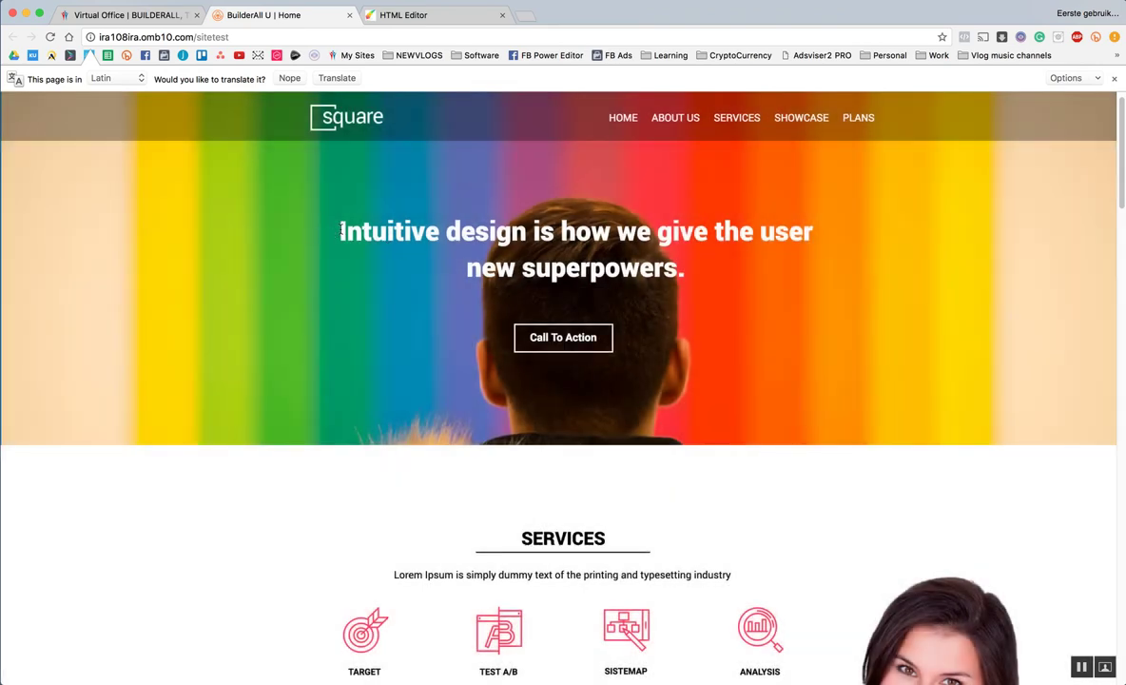
{"action": "left_click_drag", "start_coordinate": [335, 231], "coordinate": [729, 280]}
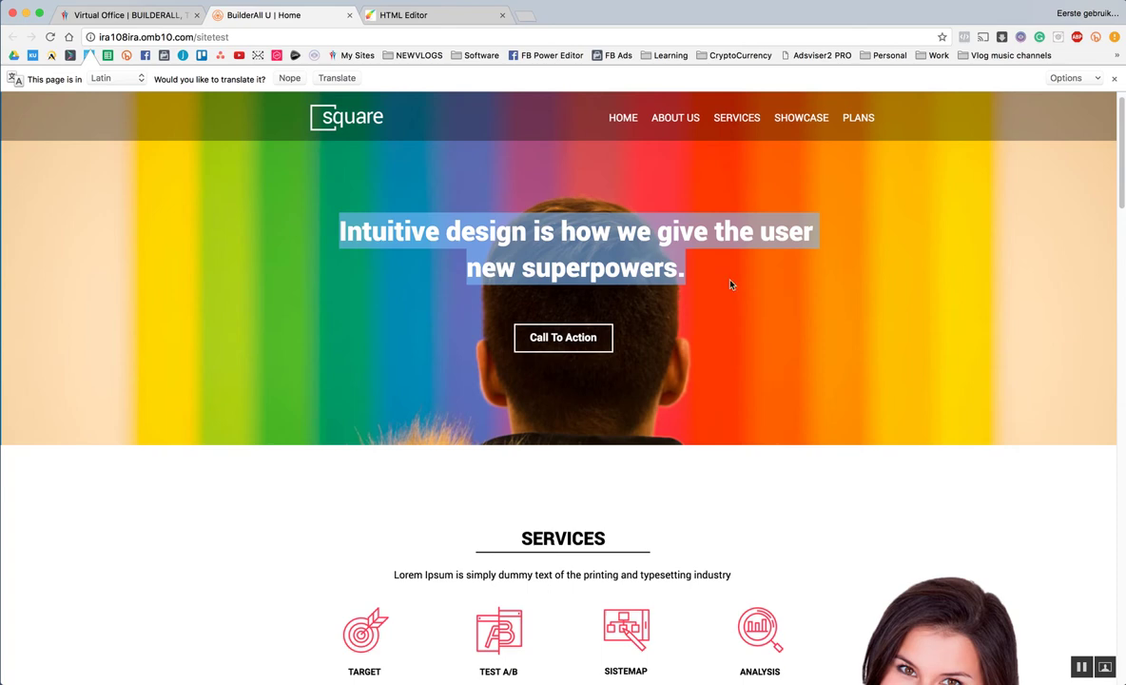
{"action": "left_click", "coordinate": [594, 249]}
{"action": "scroll", "coordinate": [723, 257], "scroll_direction": "down", "scroll_amount": 3}
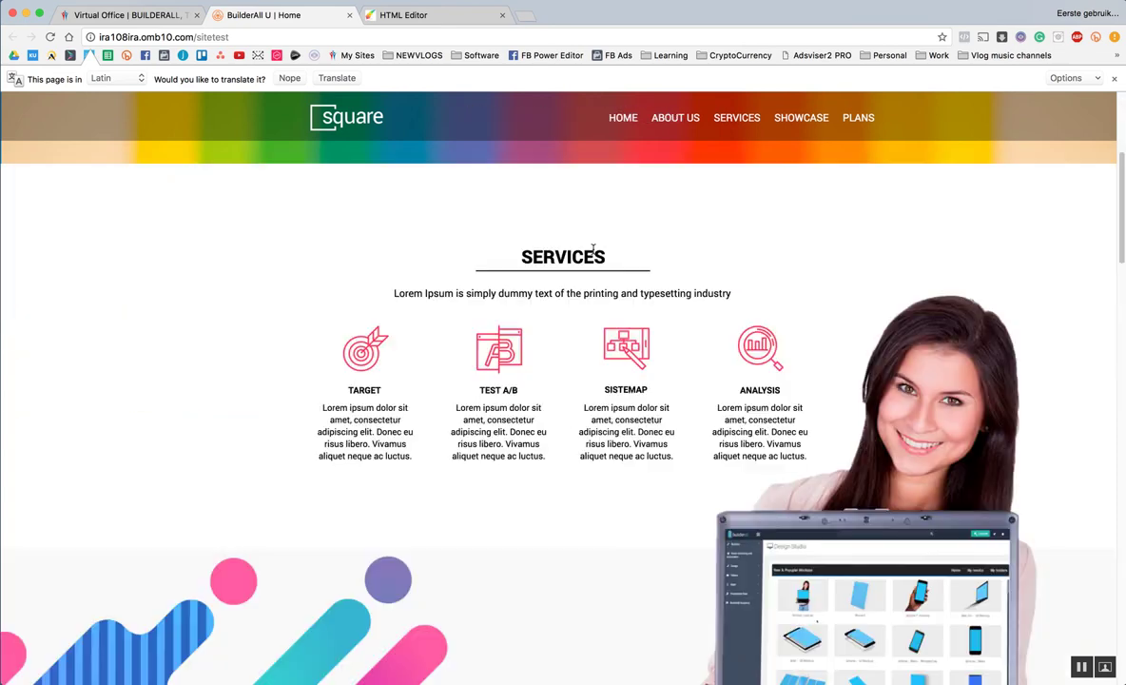
{"action": "scroll", "coordinate": [472, 295], "scroll_direction": "down", "scroll_amount": 3}
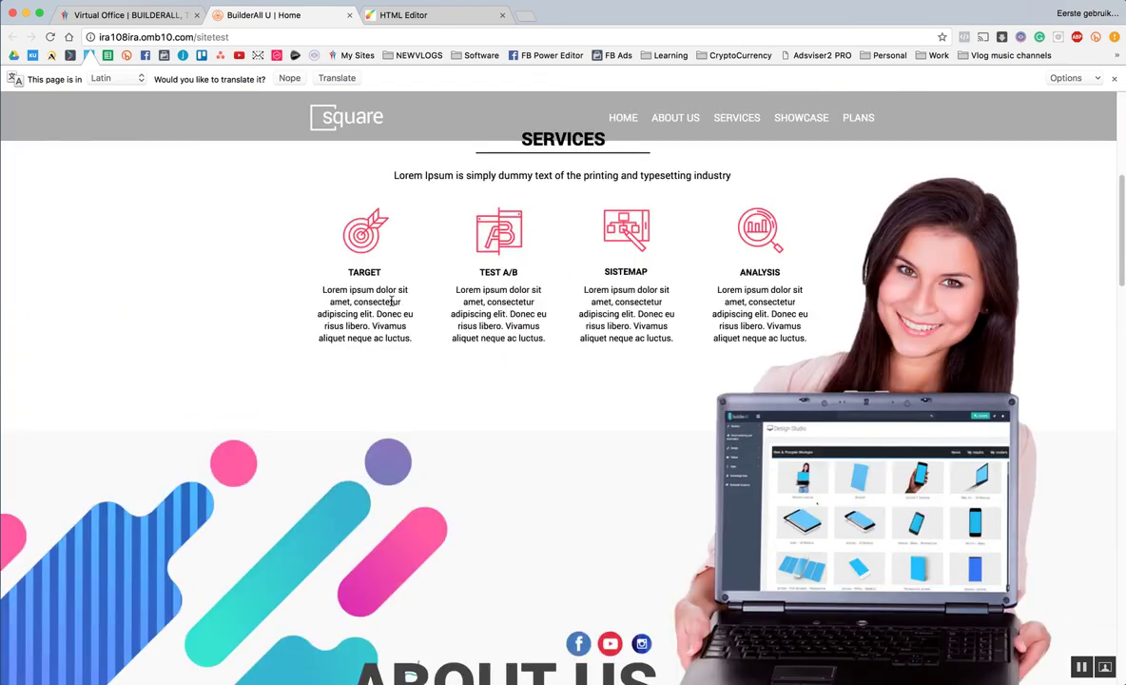
{"action": "scroll", "coordinate": [472, 295], "scroll_direction": "down", "scroll_amount": 3}
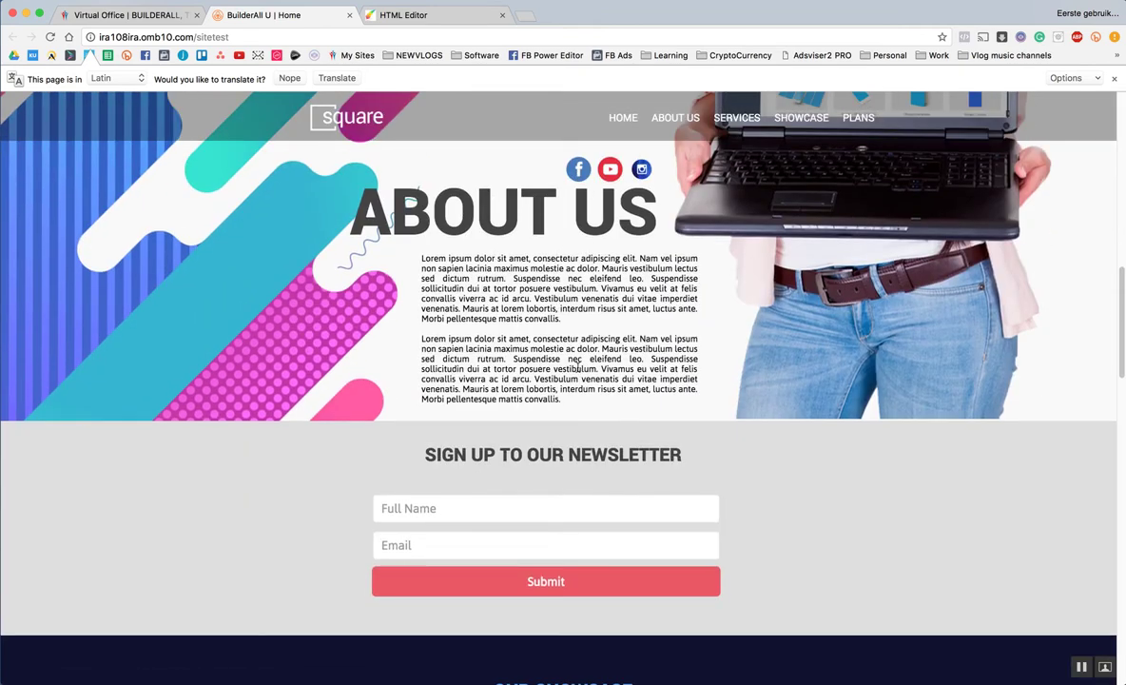
Test-click the Facebook link, then enlarge and close the Einstein showcase image
{"action": "left_click", "coordinate": [572, 179]}
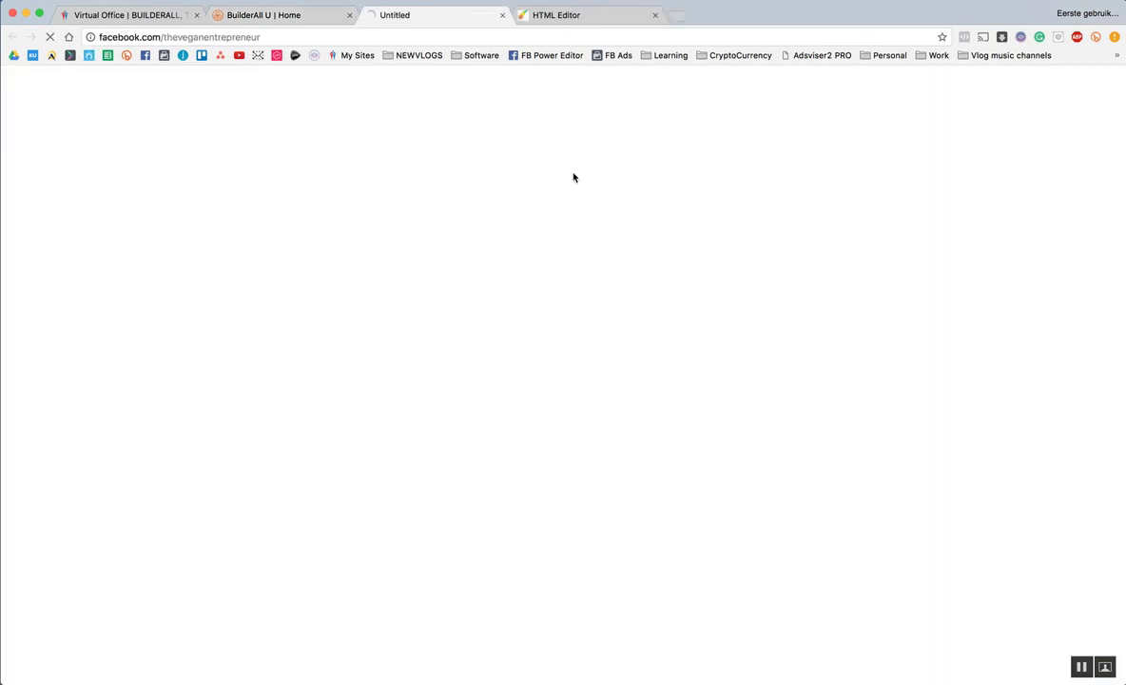
{"action": "left_click", "coordinate": [502, 15]}
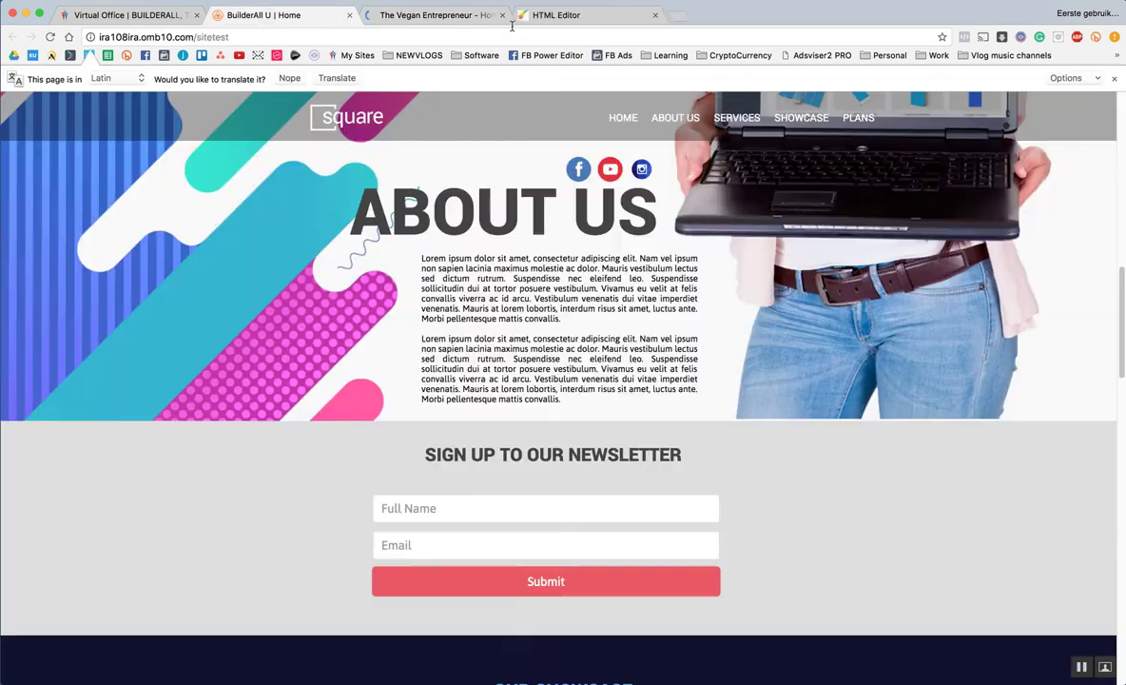
{"action": "scroll", "coordinate": [588, 282], "scroll_direction": "down", "scroll_amount": 3}
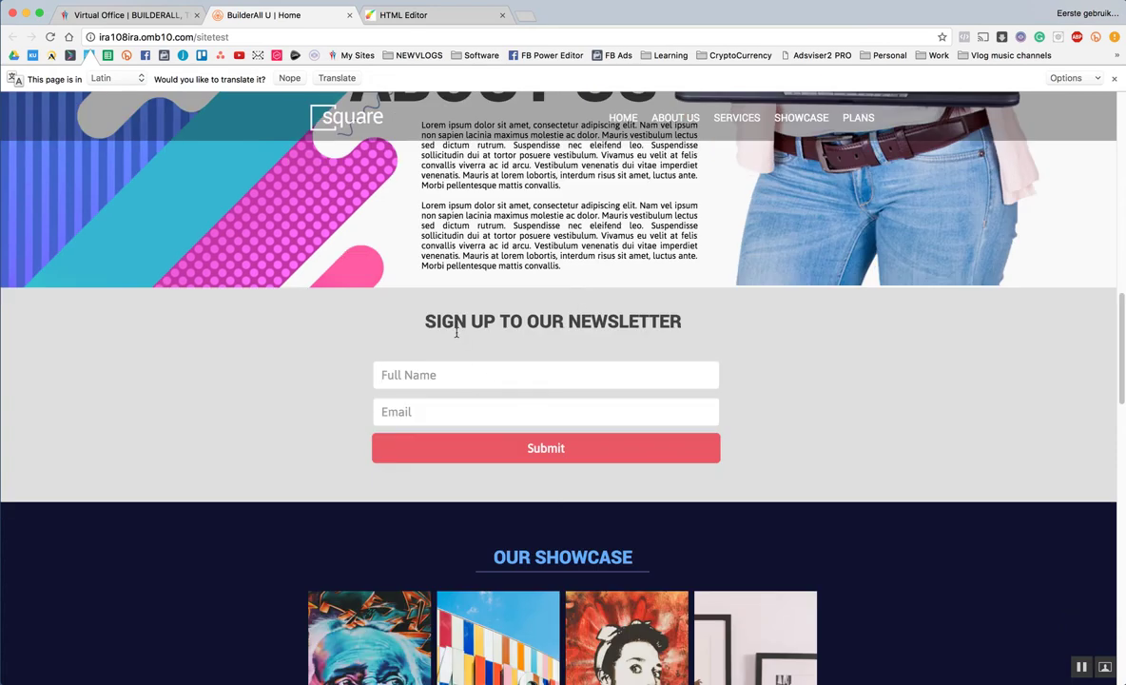
{"action": "scroll", "coordinate": [656, 321], "scroll_direction": "down", "scroll_amount": 5}
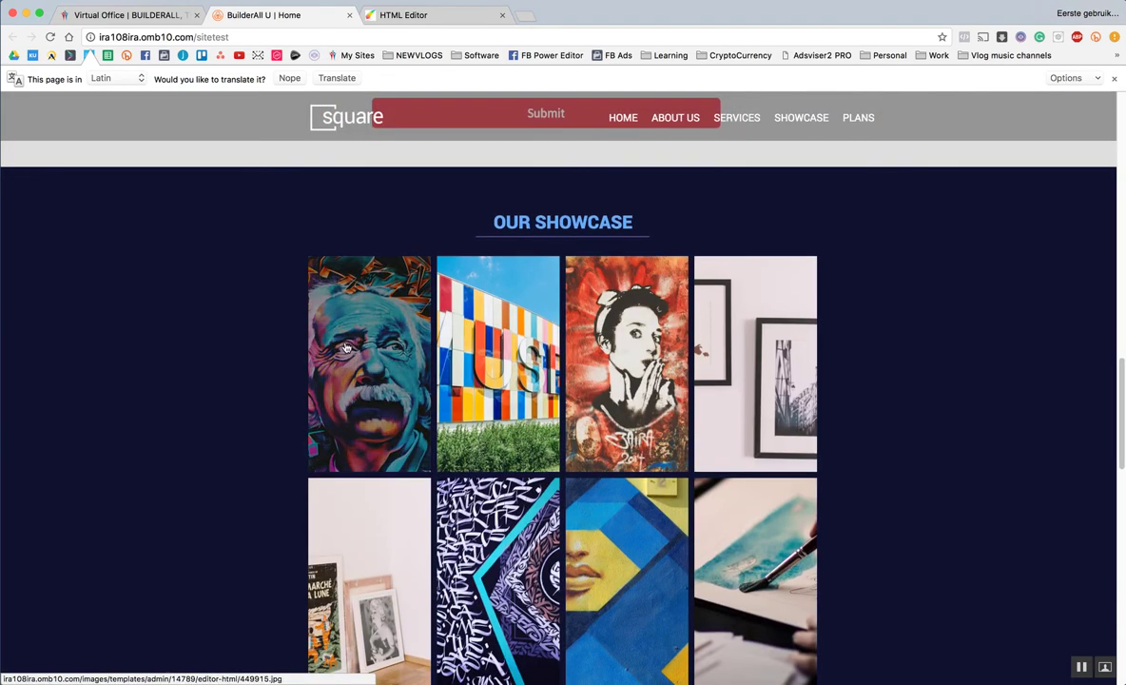
{"action": "left_click", "coordinate": [352, 351]}
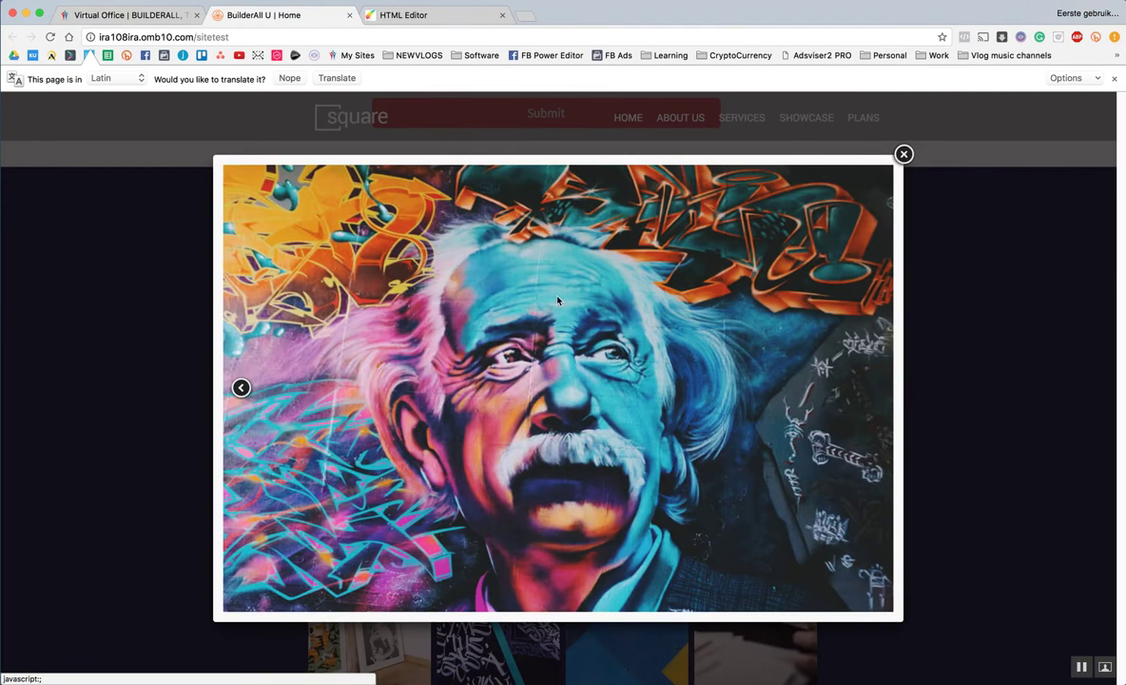
{"action": "left_click", "coordinate": [904, 153]}
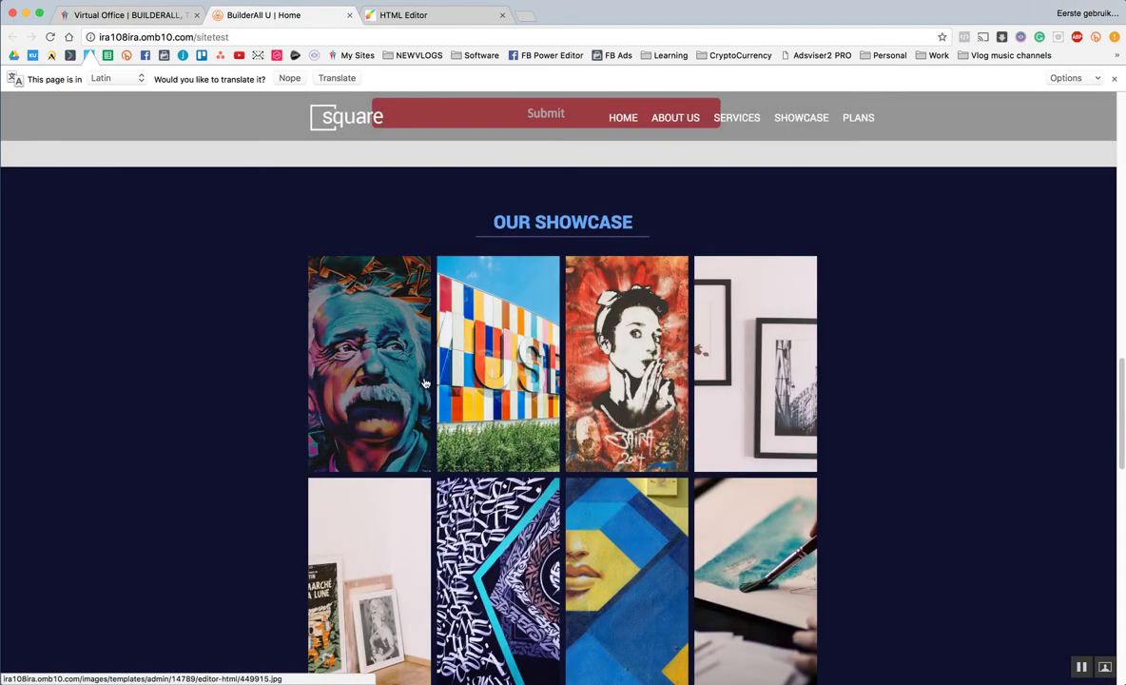
{"action": "scroll", "coordinate": [628, 371], "scroll_direction": "down", "scroll_amount": 1}
{"action": "scroll", "coordinate": [628, 371], "scroll_direction": "down", "scroll_amount": 5}
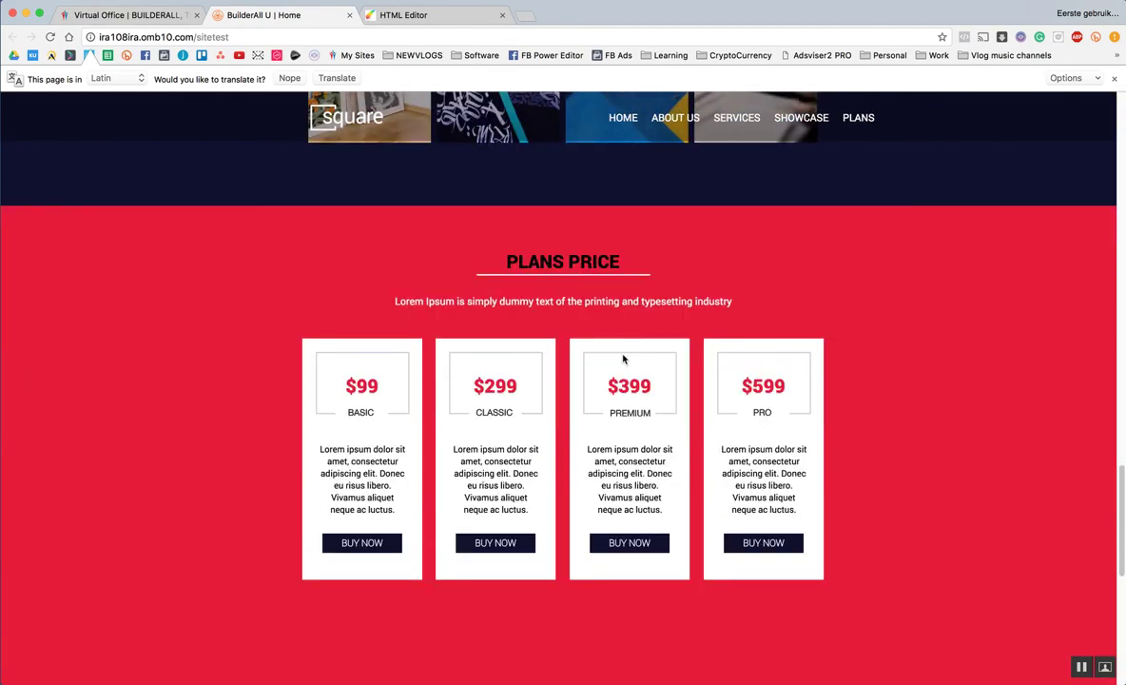
Test-click the Premium $399 price and BUY NOW, then close the live site tab
{"action": "left_click_drag", "start_coordinate": [609, 386], "coordinate": [668, 385]}
{"action": "scroll", "coordinate": [636, 390], "scroll_direction": "down", "scroll_amount": 2}
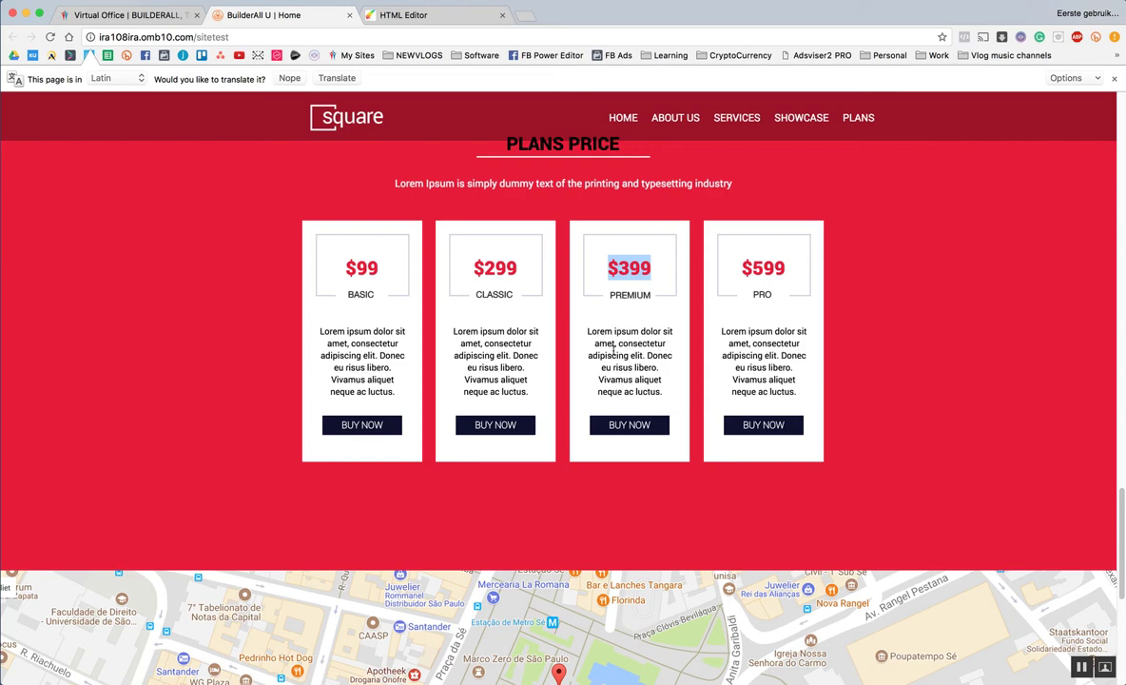
{"action": "scroll", "coordinate": [613, 371], "scroll_direction": "down", "scroll_amount": 1}
{"action": "left_click", "coordinate": [611, 400]}
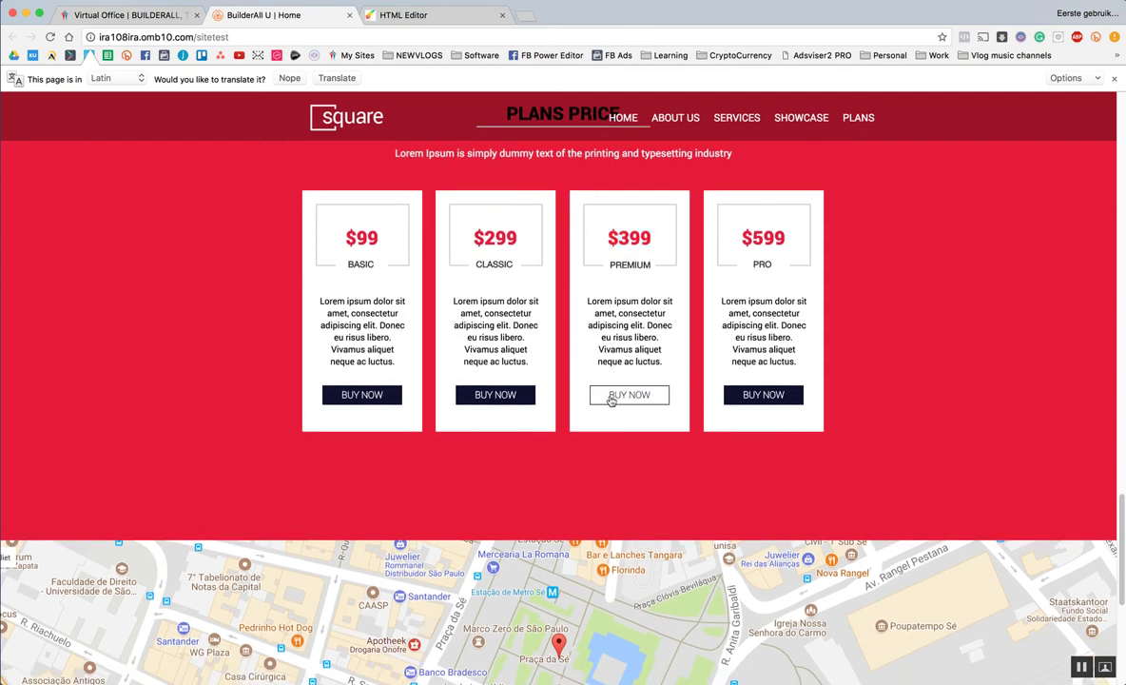
{"action": "double_click", "coordinate": [619, 404]}
{"action": "left_click", "coordinate": [631, 424]}
{"action": "scroll", "coordinate": [630, 422], "scroll_direction": "down", "scroll_amount": 5}
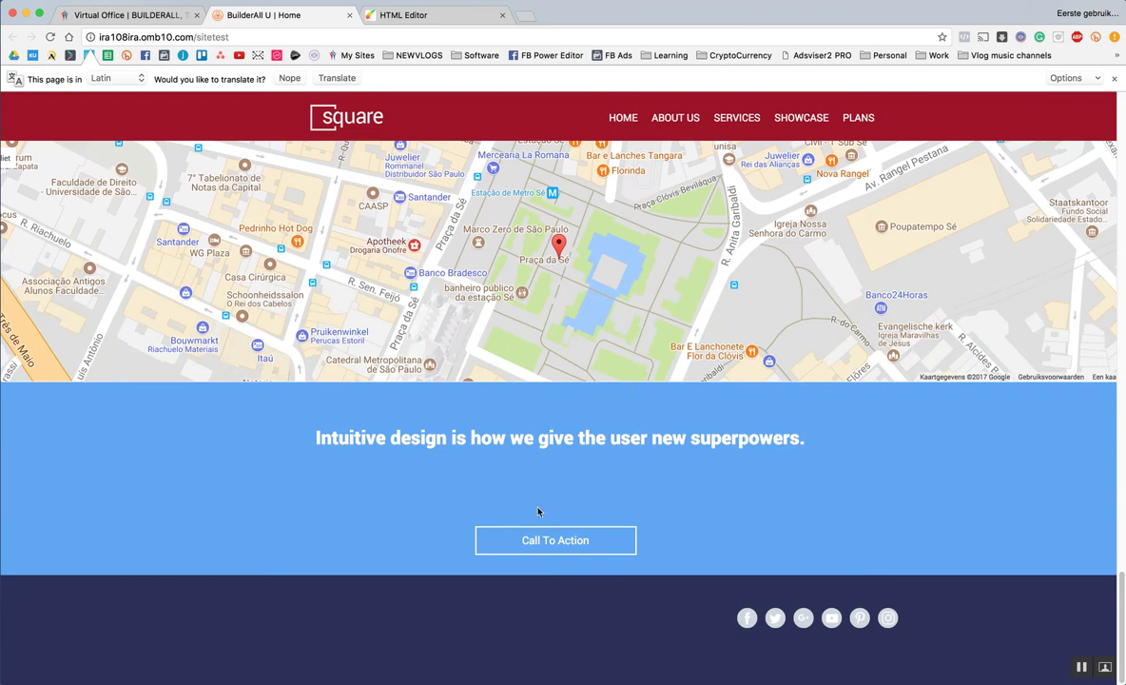
{"action": "scroll", "coordinate": [538, 511], "scroll_direction": "up", "scroll_amount": 20}
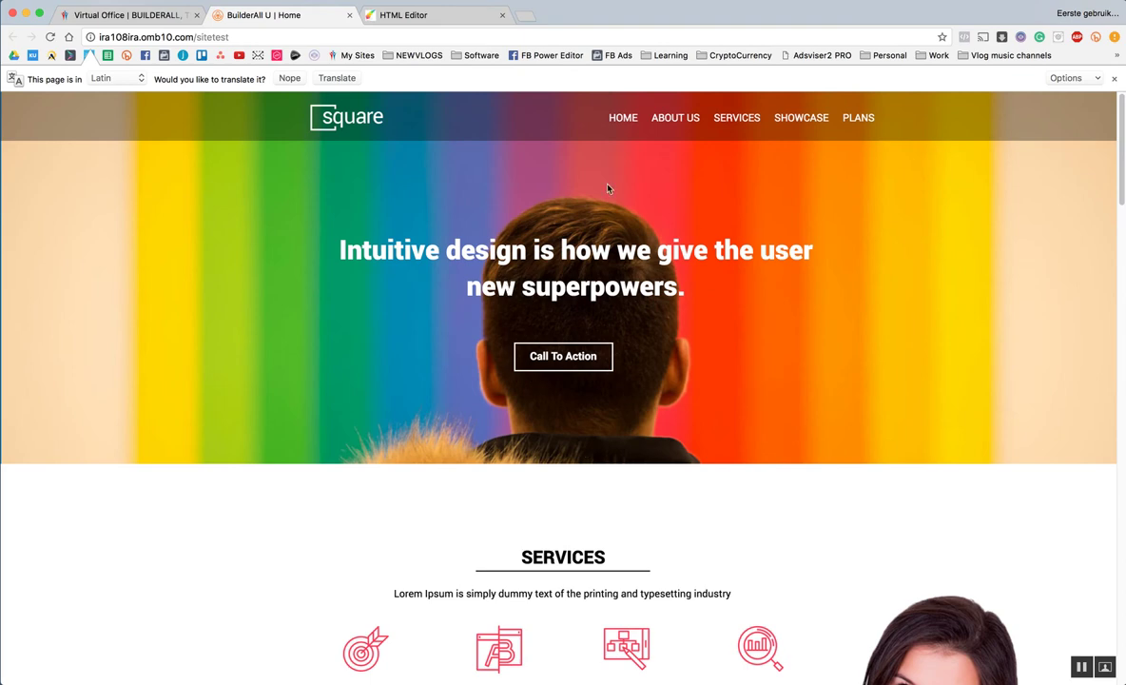
{"action": "left_click", "coordinate": [350, 15]}
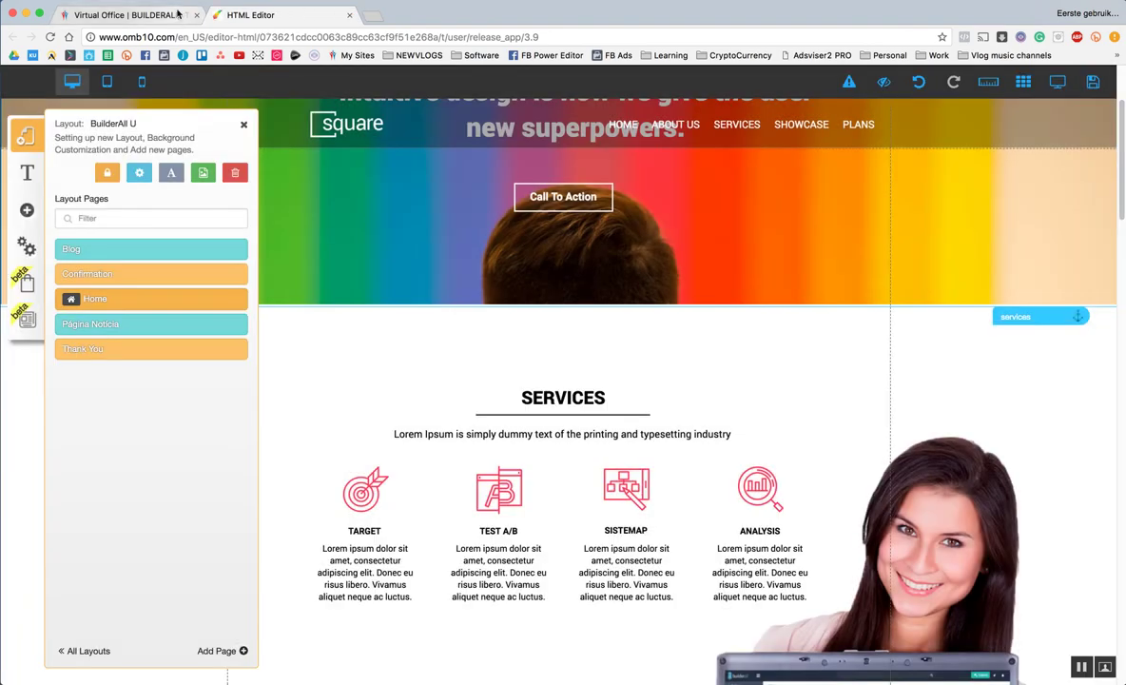
From the Virtual Office, go to Apps > Click Map and show the BuilderAll U map
{"action": "left_click", "coordinate": [152, 14]}
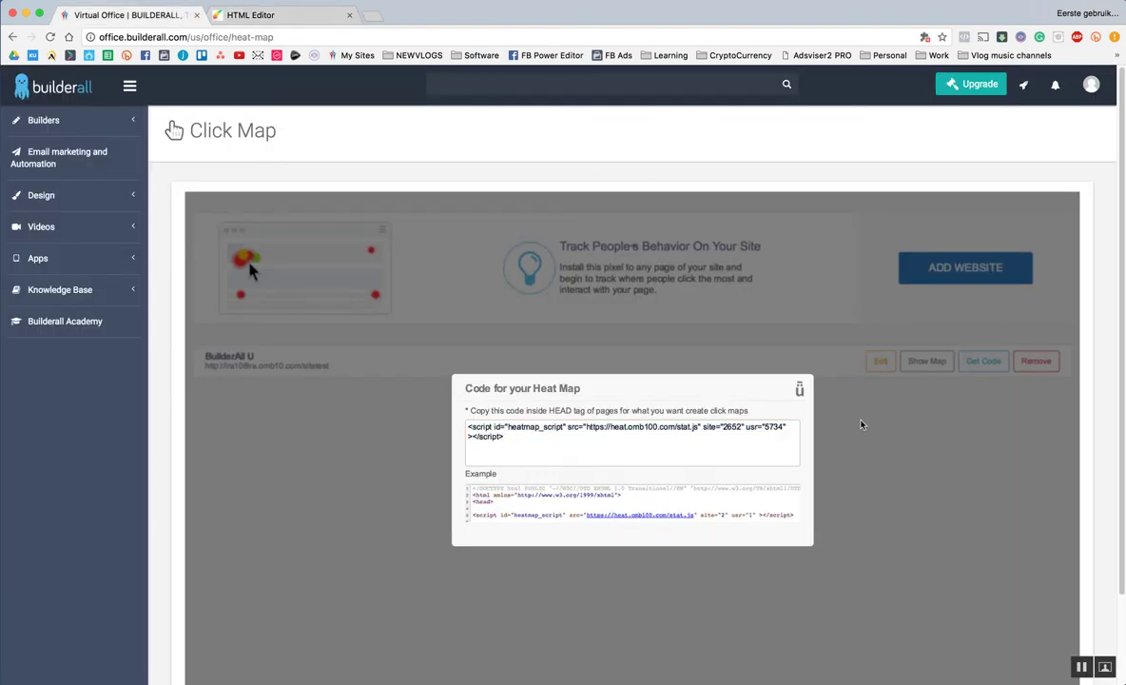
{"action": "scroll", "coordinate": [714, 380], "scroll_direction": "down", "scroll_amount": 2}
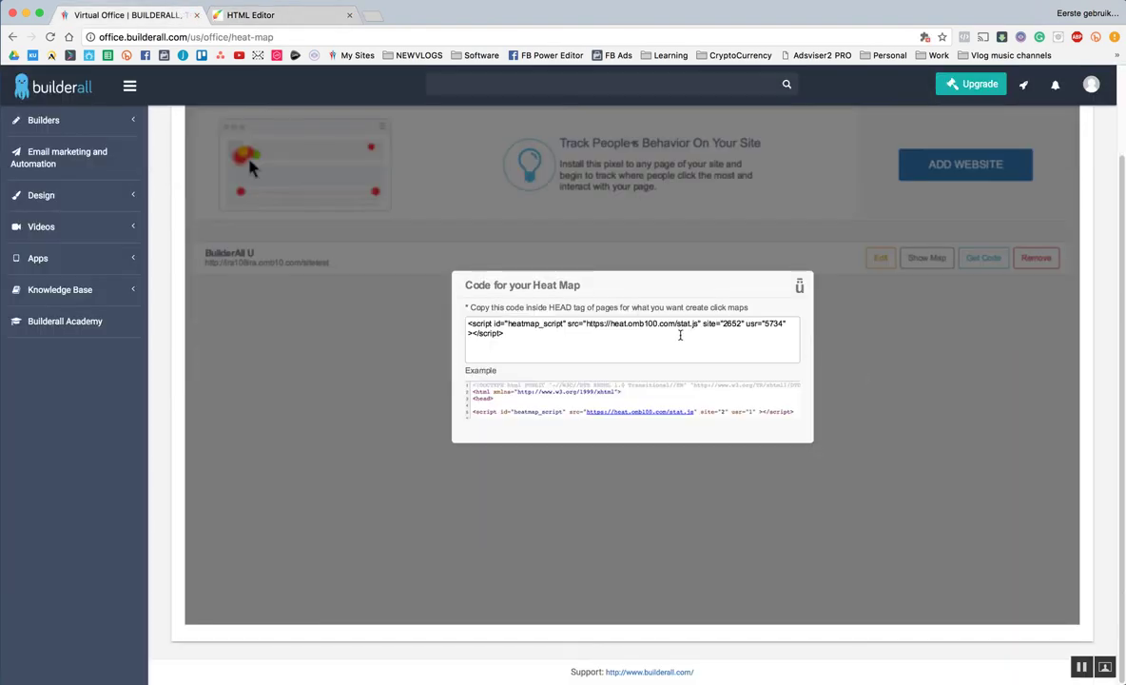
{"action": "scroll", "coordinate": [751, 405], "scroll_direction": "up", "scroll_amount": 2}
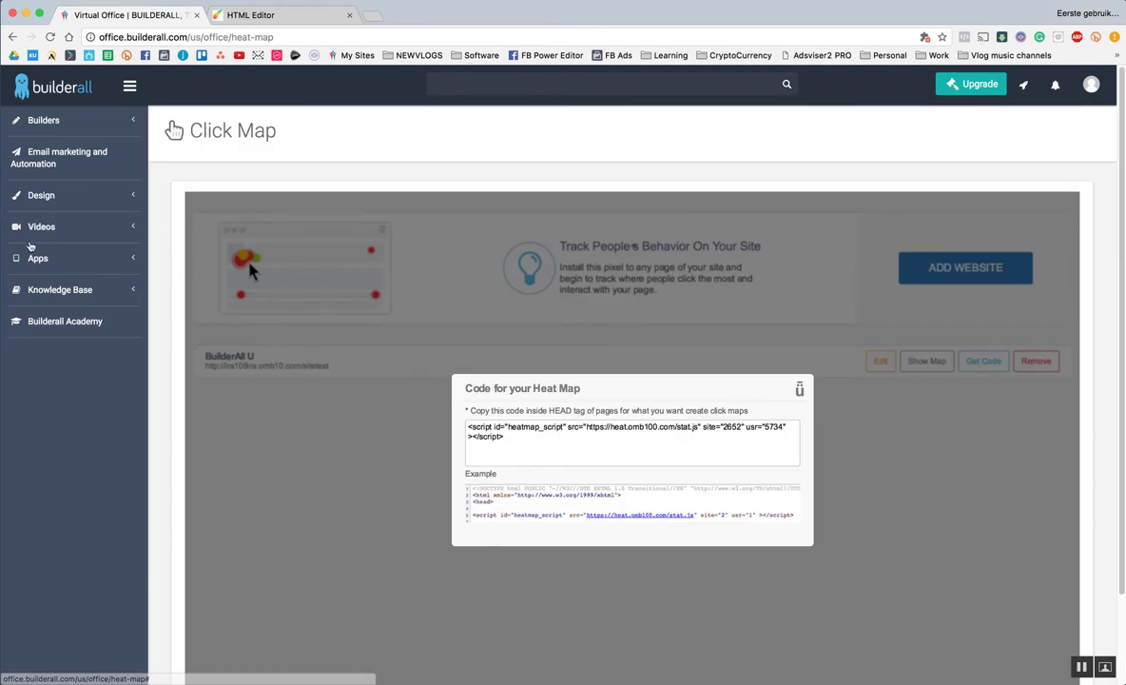
{"action": "left_click", "coordinate": [39, 258]}
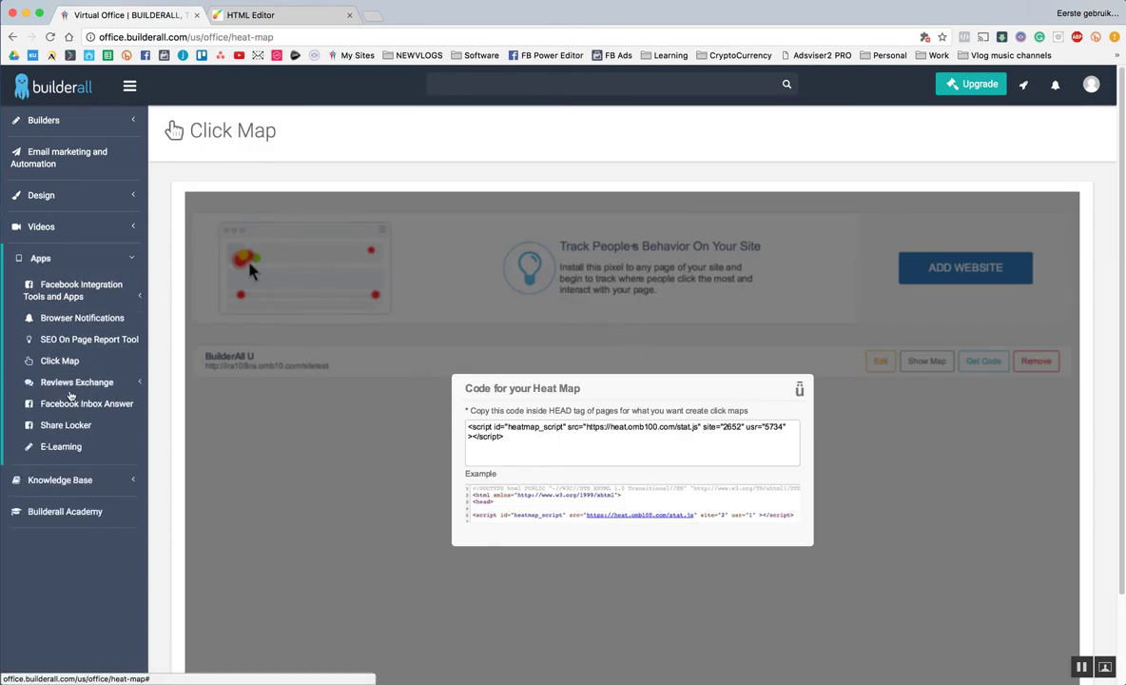
{"action": "left_click", "coordinate": [66, 366]}
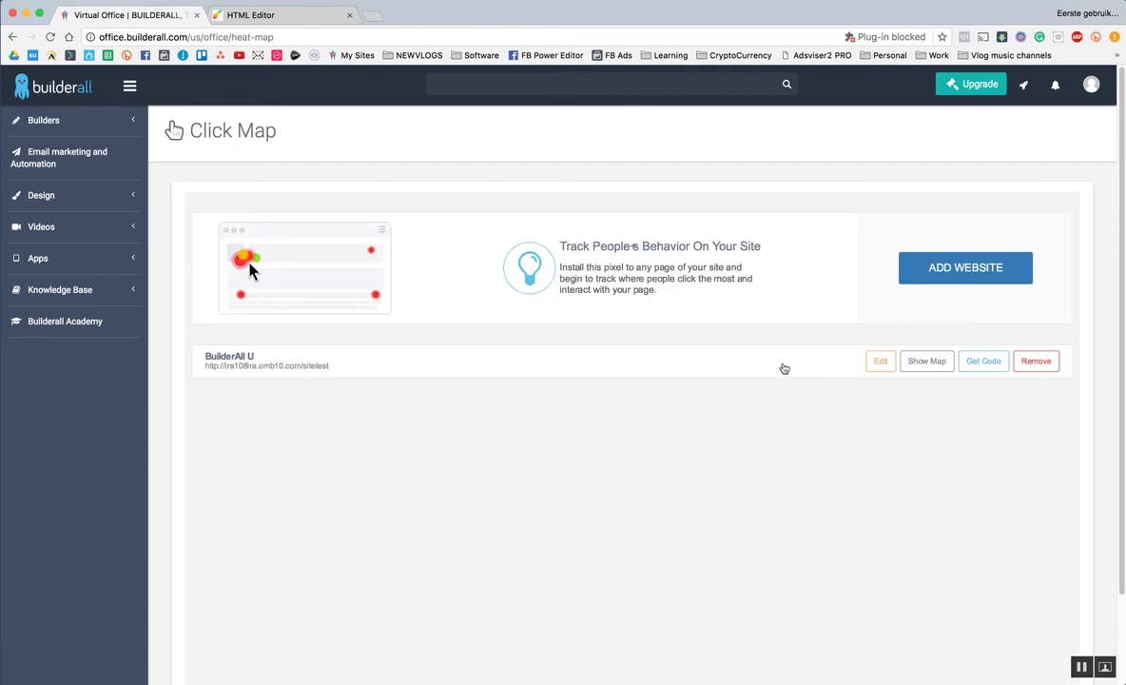
{"action": "left_click", "coordinate": [928, 362]}
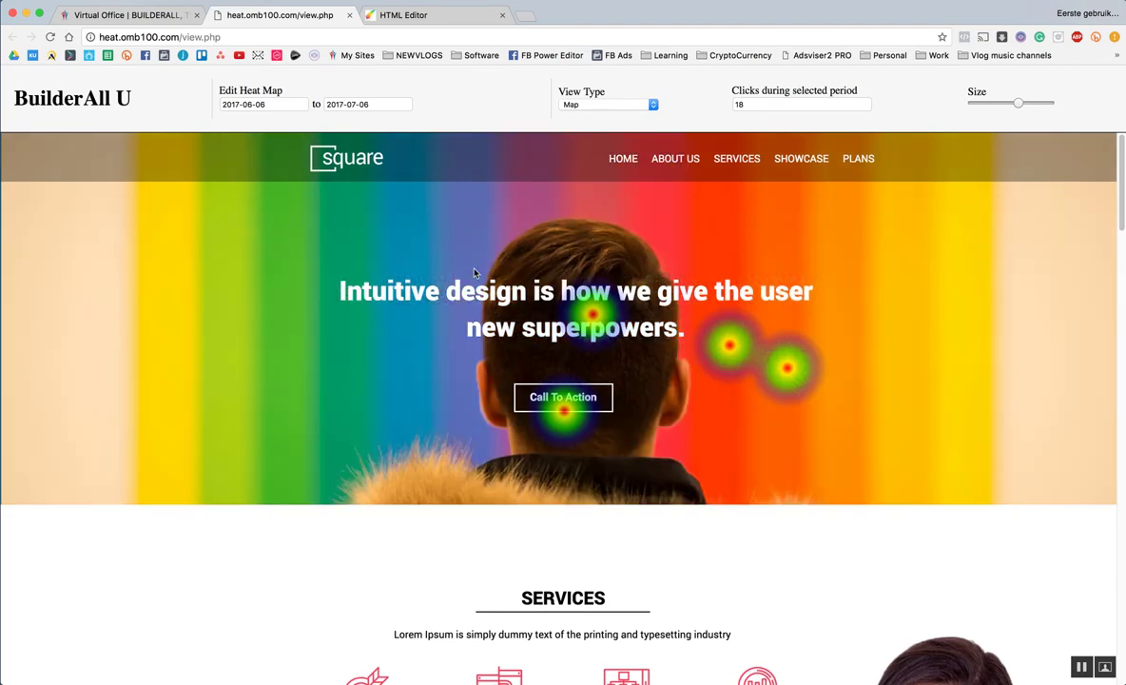
Scroll the BuilderAll U heat map down to Plans Price, reviewing hot spots like Premium's BUY NOW
{"action": "scroll", "coordinate": [557, 274], "scroll_direction": "down", "scroll_amount": 5}
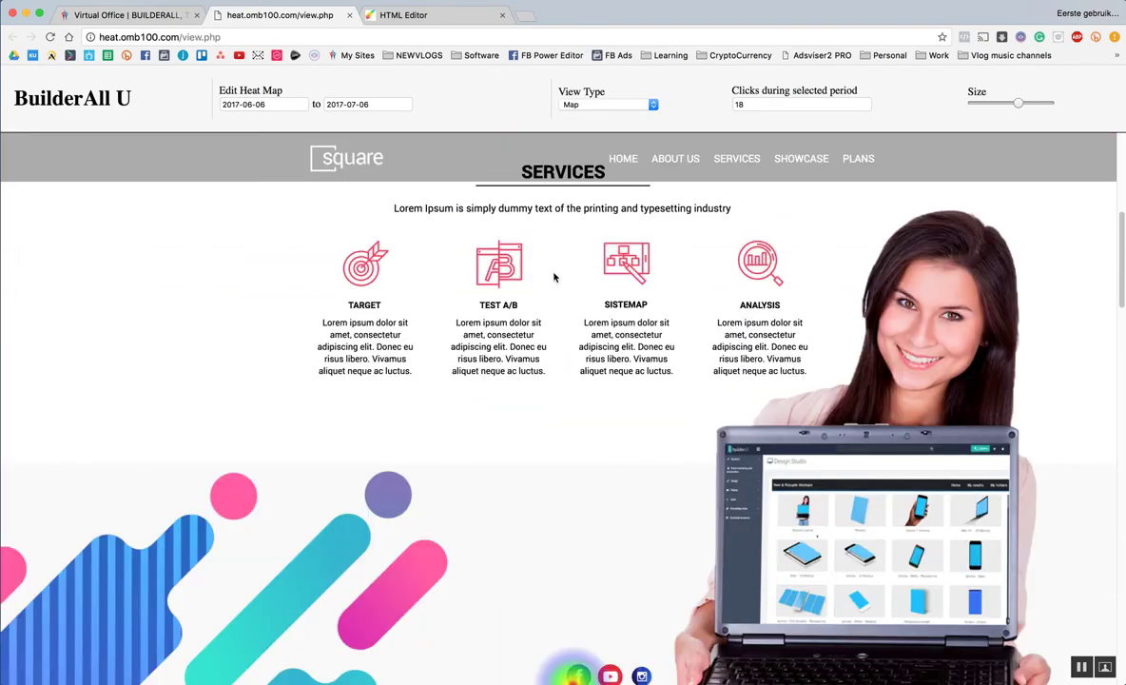
{"action": "scroll", "coordinate": [555, 277], "scroll_direction": "down", "scroll_amount": 7}
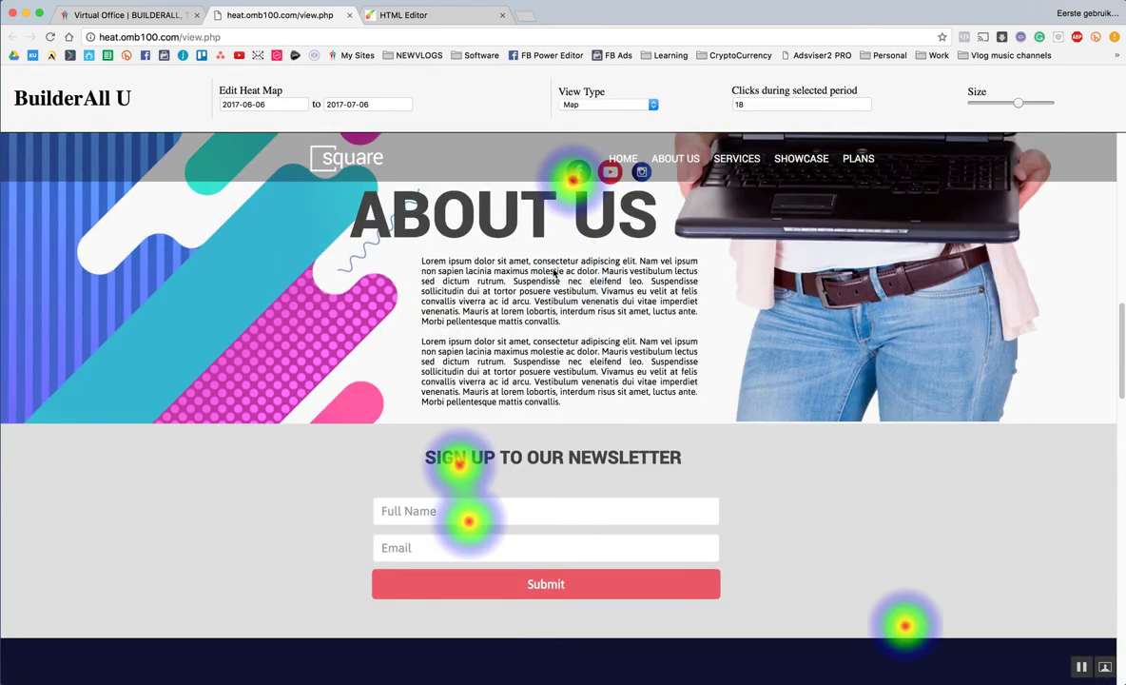
{"action": "scroll", "coordinate": [555, 274], "scroll_direction": "down", "scroll_amount": 3}
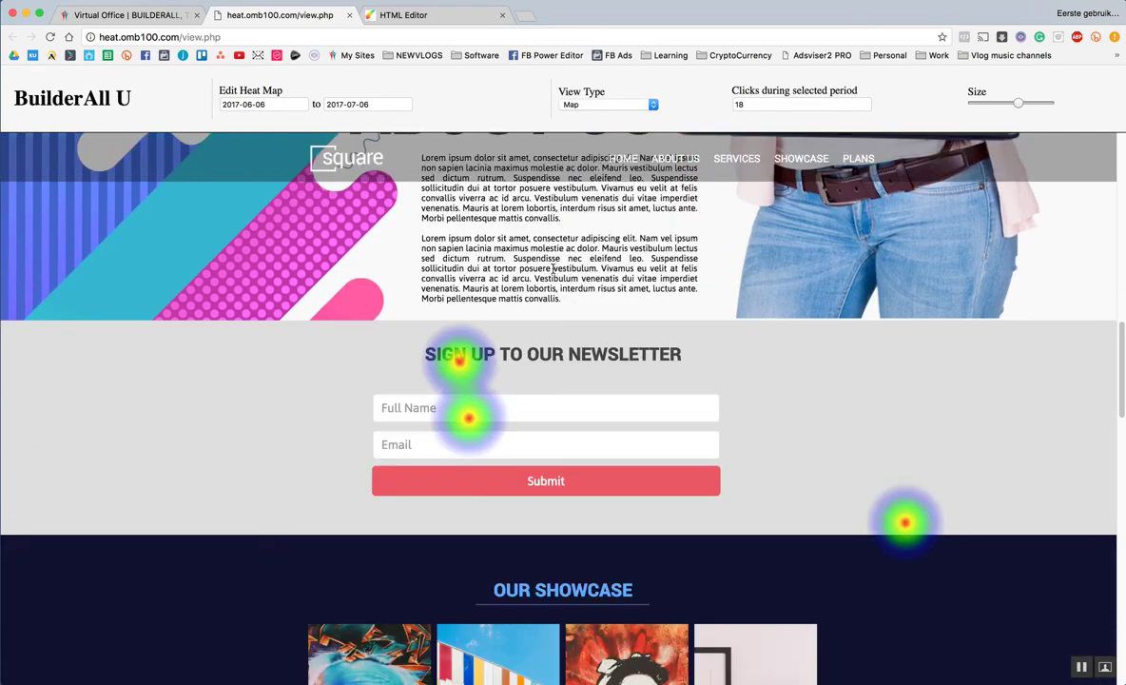
{"action": "scroll", "coordinate": [553, 270], "scroll_direction": "down", "scroll_amount": 3}
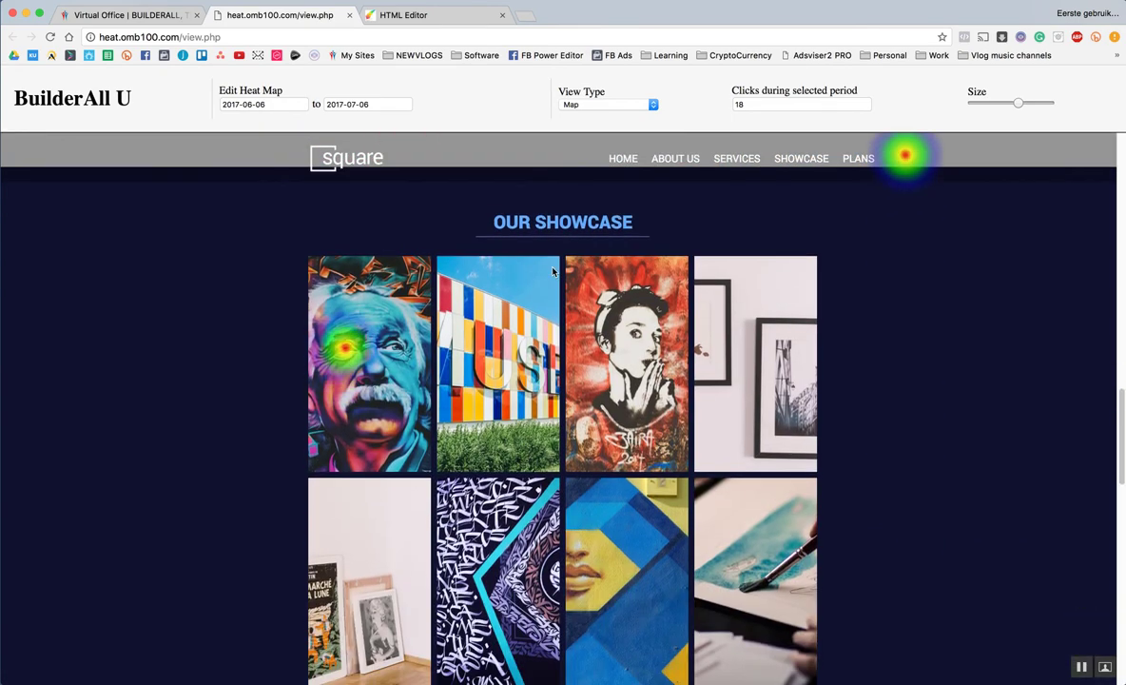
{"action": "scroll", "coordinate": [553, 270], "scroll_direction": "up", "scroll_amount": 2}
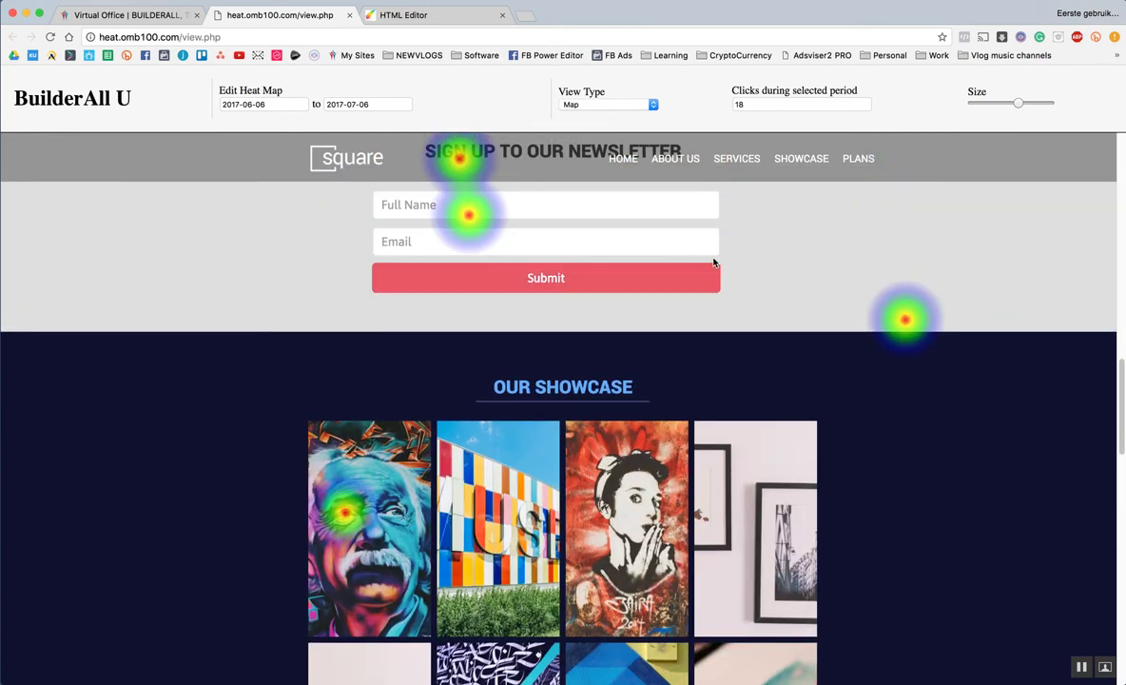
{"action": "scroll", "coordinate": [770, 271], "scroll_direction": "up", "scroll_amount": 3}
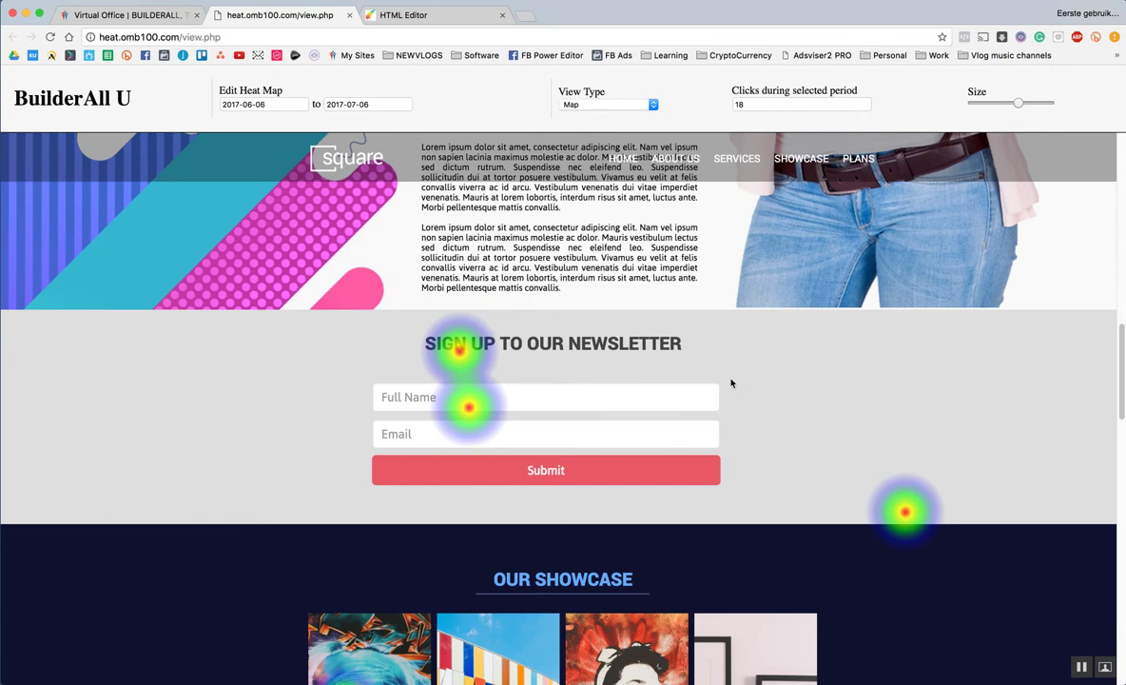
{"action": "scroll", "coordinate": [622, 357], "scroll_direction": "up", "scroll_amount": 1}
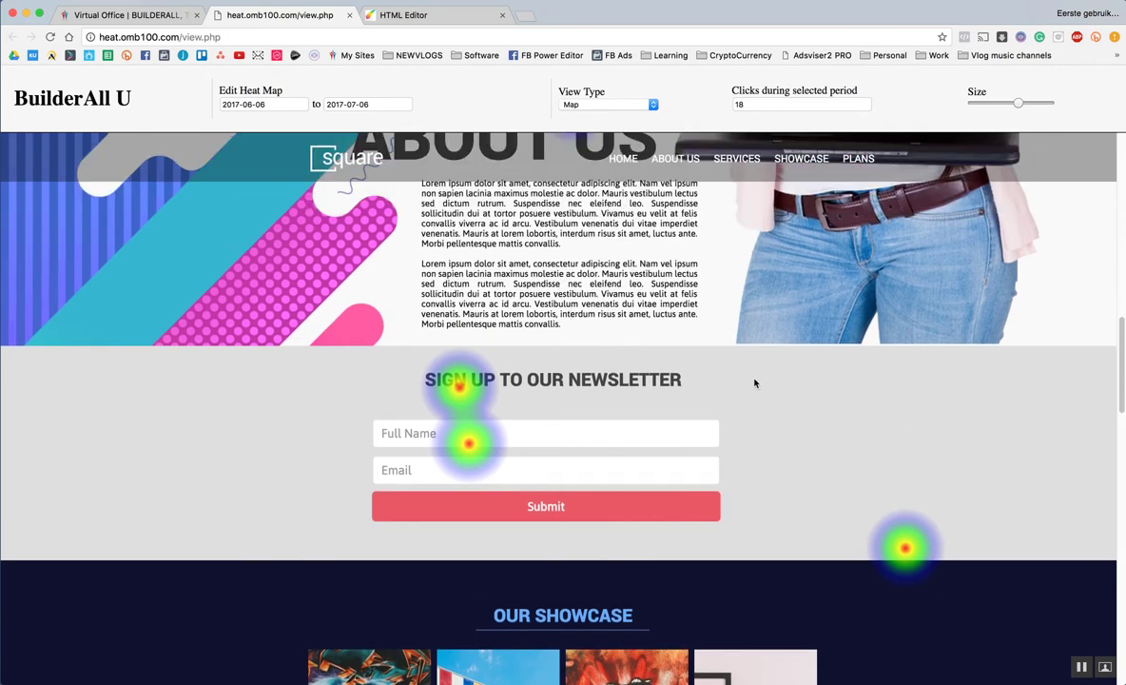
{"action": "scroll", "coordinate": [639, 360], "scroll_direction": "up", "scroll_amount": 2}
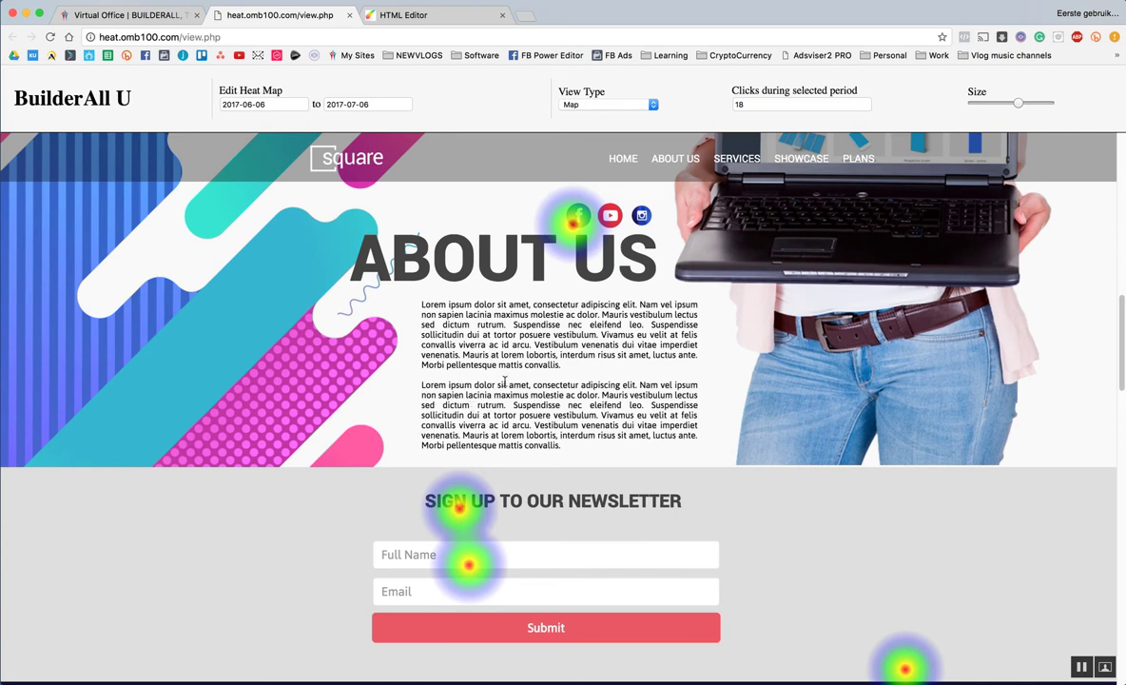
{"action": "scroll", "coordinate": [506, 383], "scroll_direction": "down", "scroll_amount": 3}
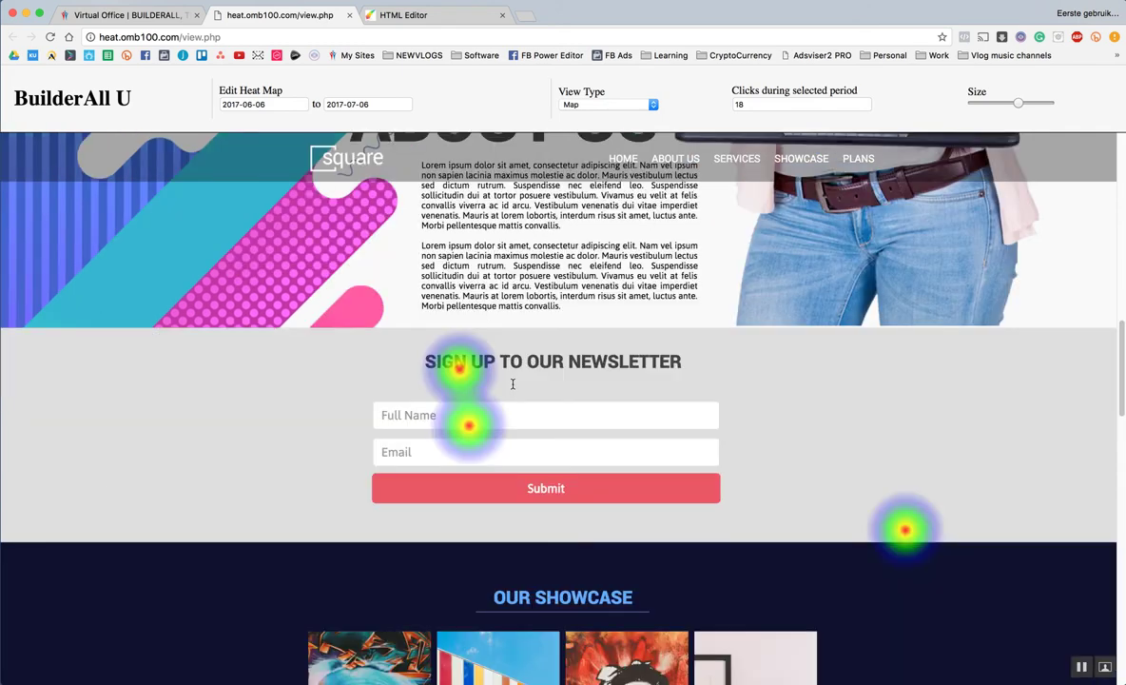
{"action": "scroll", "coordinate": [735, 367], "scroll_direction": "down", "scroll_amount": 1}
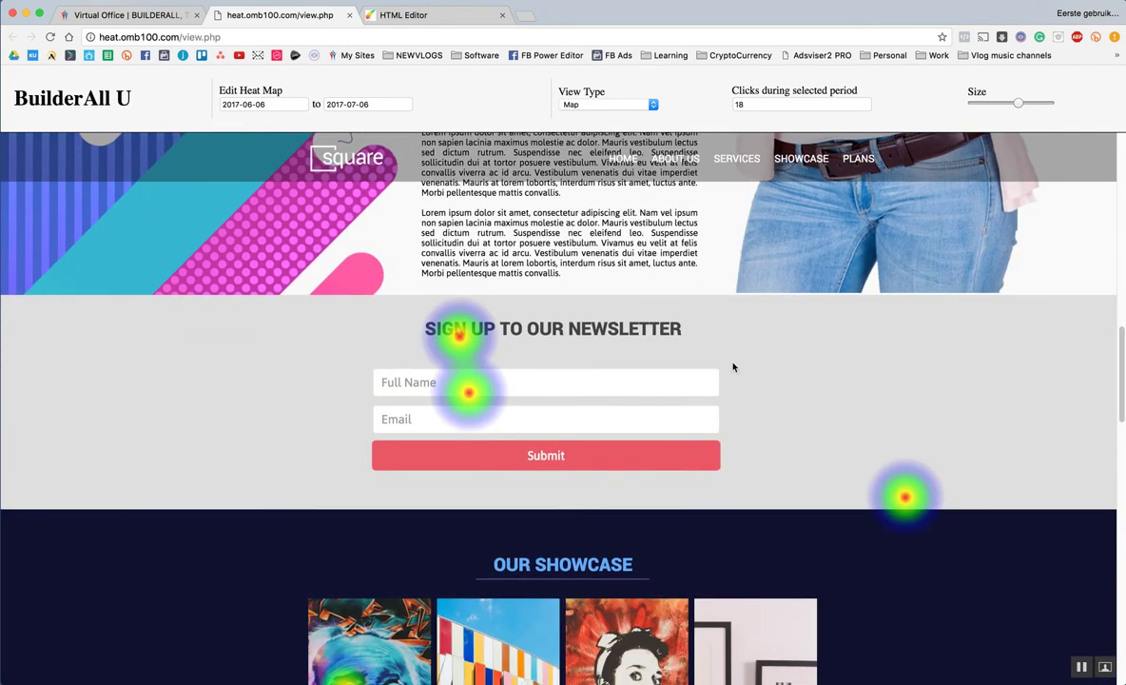
{"action": "scroll", "coordinate": [733, 365], "scroll_direction": "down", "scroll_amount": 2}
{"action": "scroll", "coordinate": [733, 365], "scroll_direction": "down", "scroll_amount": 1}
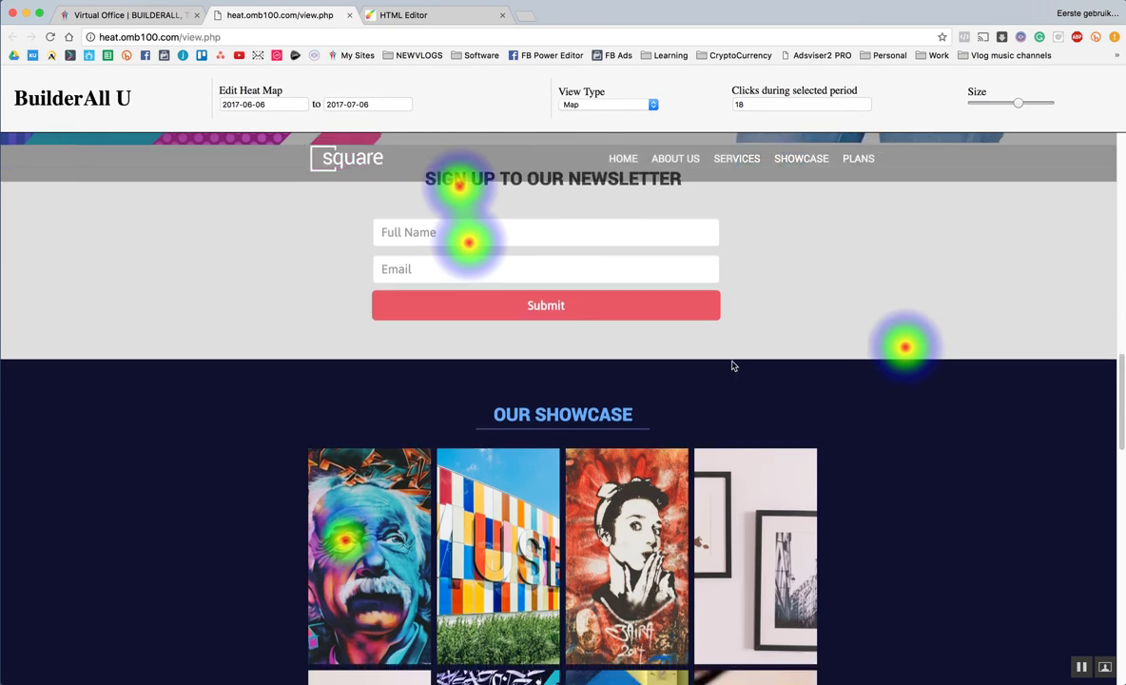
{"action": "scroll", "coordinate": [693, 366], "scroll_direction": "down", "scroll_amount": 1}
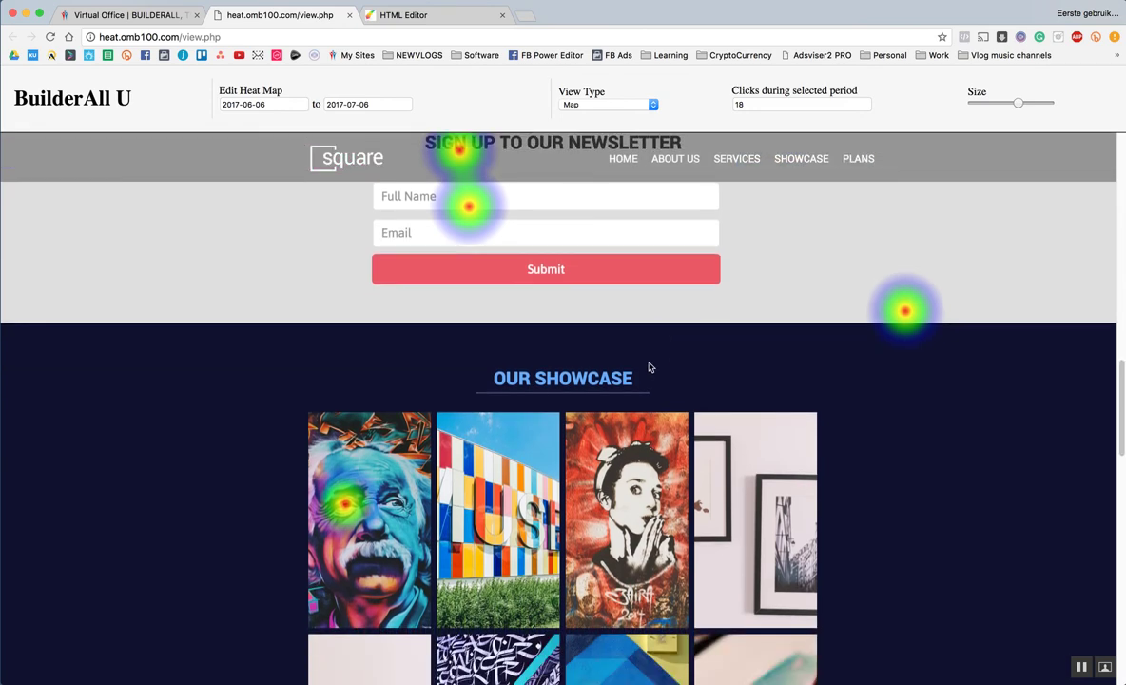
{"action": "scroll", "coordinate": [240, 495], "scroll_direction": "down", "scroll_amount": 8}
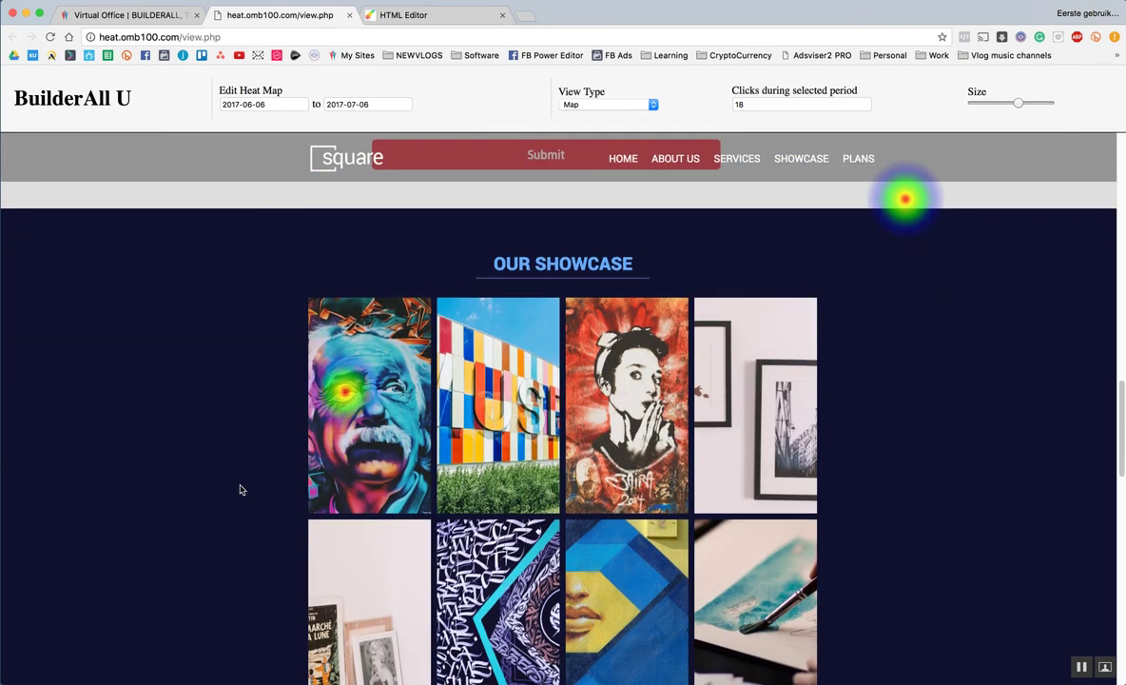
{"action": "scroll", "coordinate": [290, 486], "scroll_direction": "down", "scroll_amount": 6}
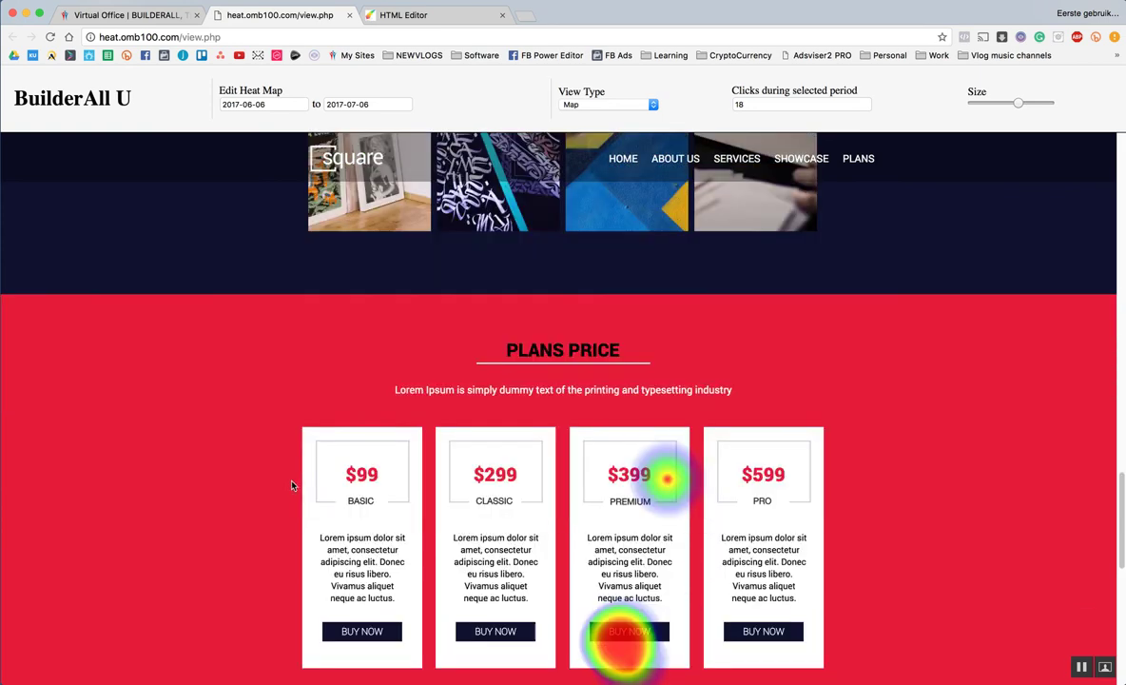